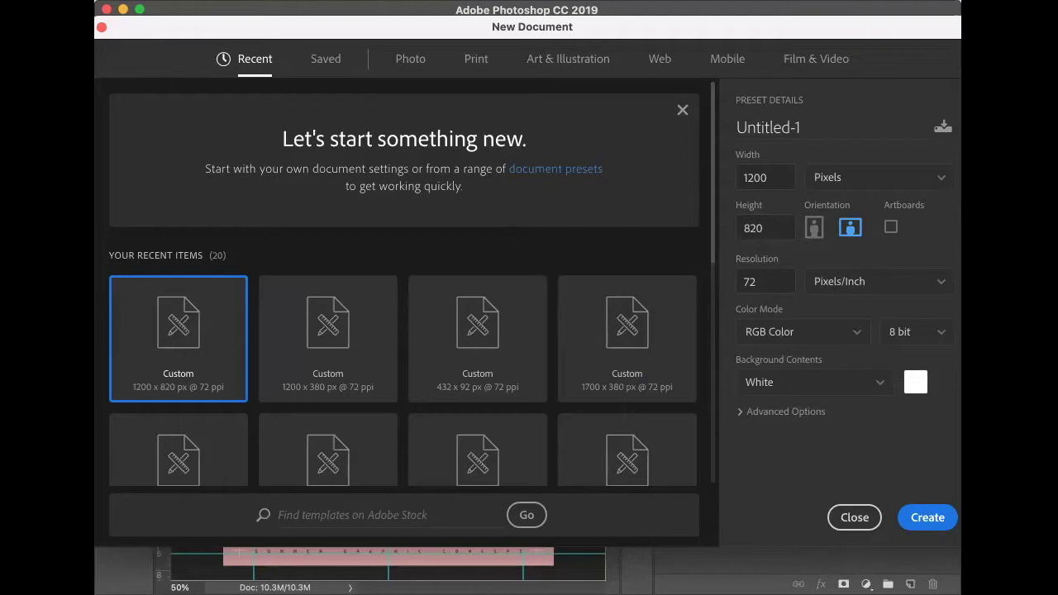
# Create a new 800 by 1100 pixel document at 72 pixels/inch with a white background
pyautogui.press('Escape')
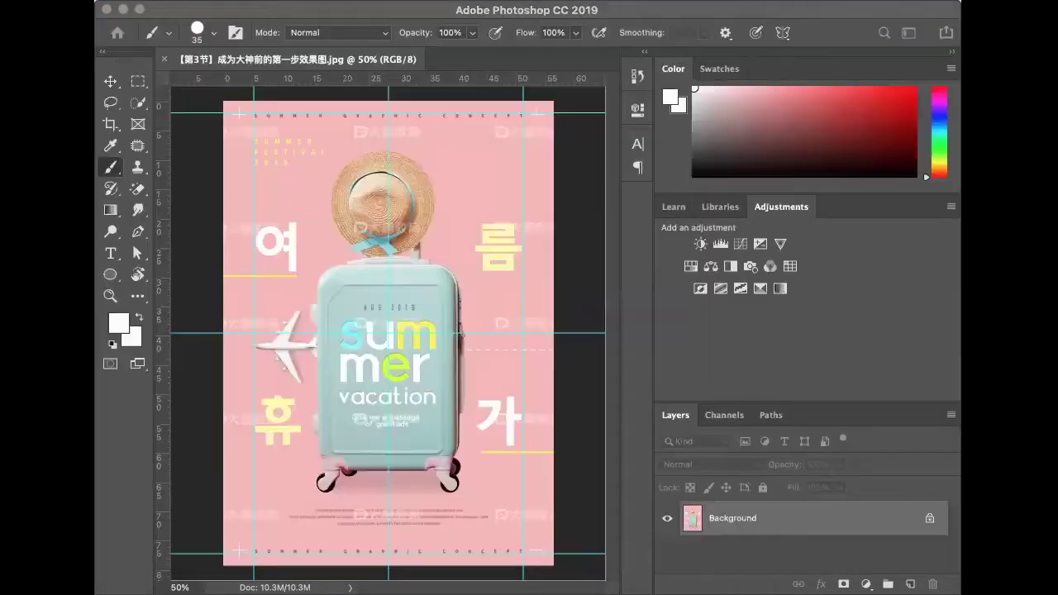
pyautogui.press('super+n')
pyautogui.click(756, 225)
pyautogui.write('110')
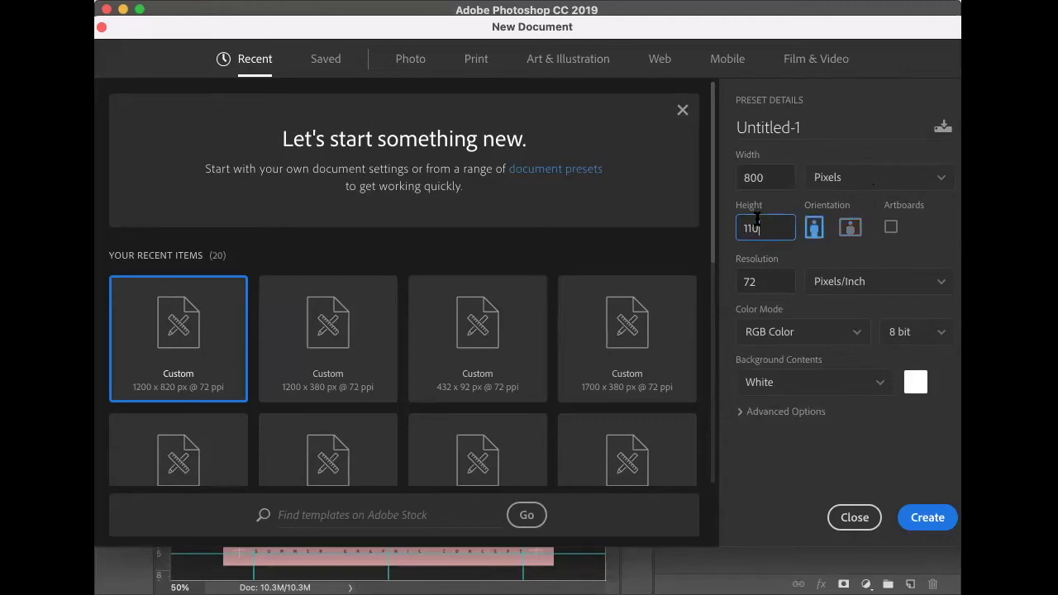
pyautogui.write('0')
pyautogui.press('Return')
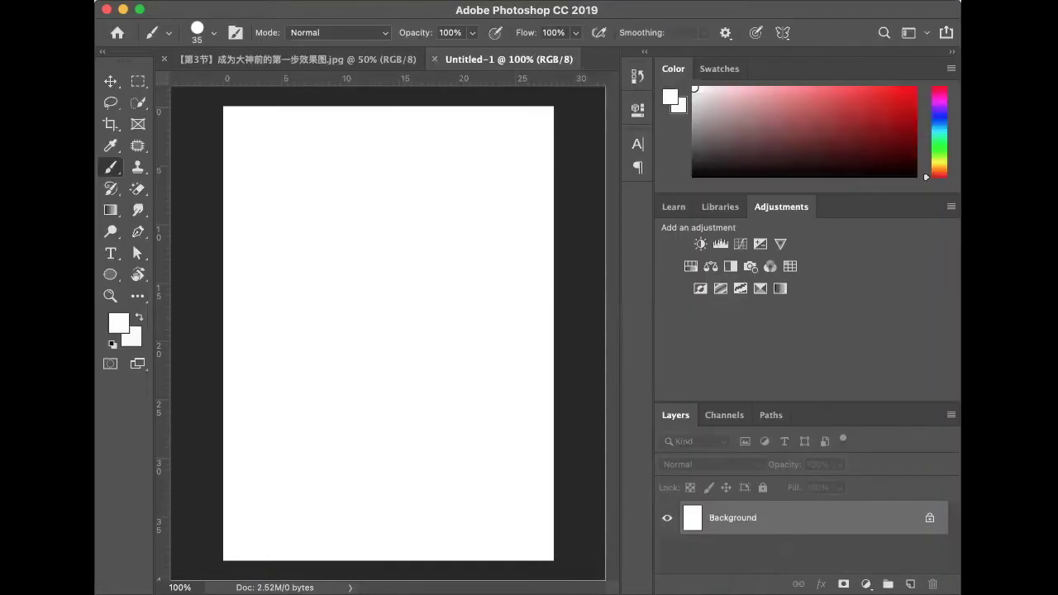
# Add a guide layout with 2 columns, 2 rows, 30 px top and bottom margins, and 60 px left and right margins
pyautogui.click(434, 0)
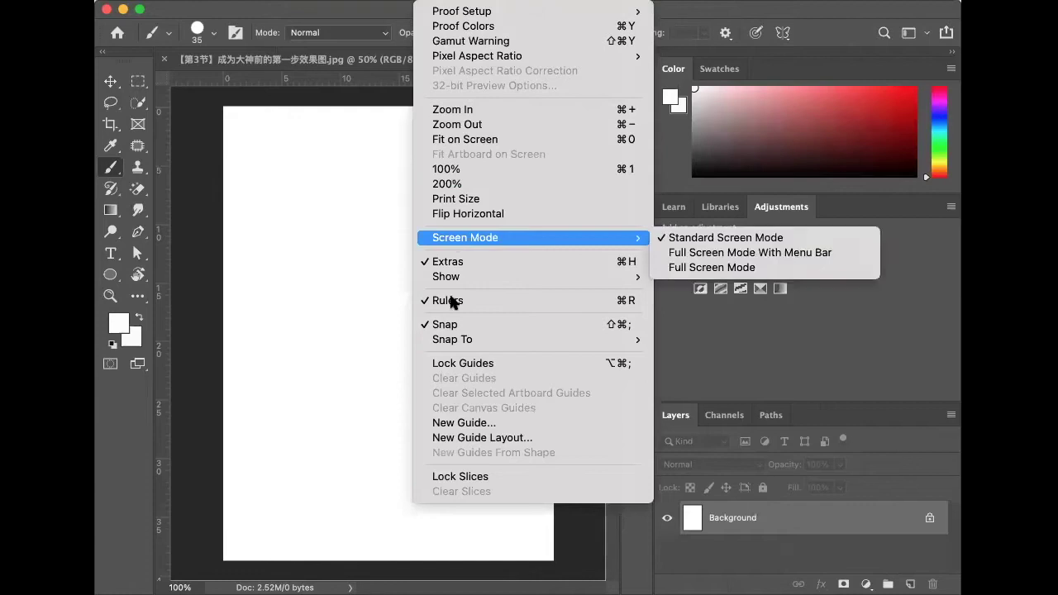
pyautogui.click(469, 423)
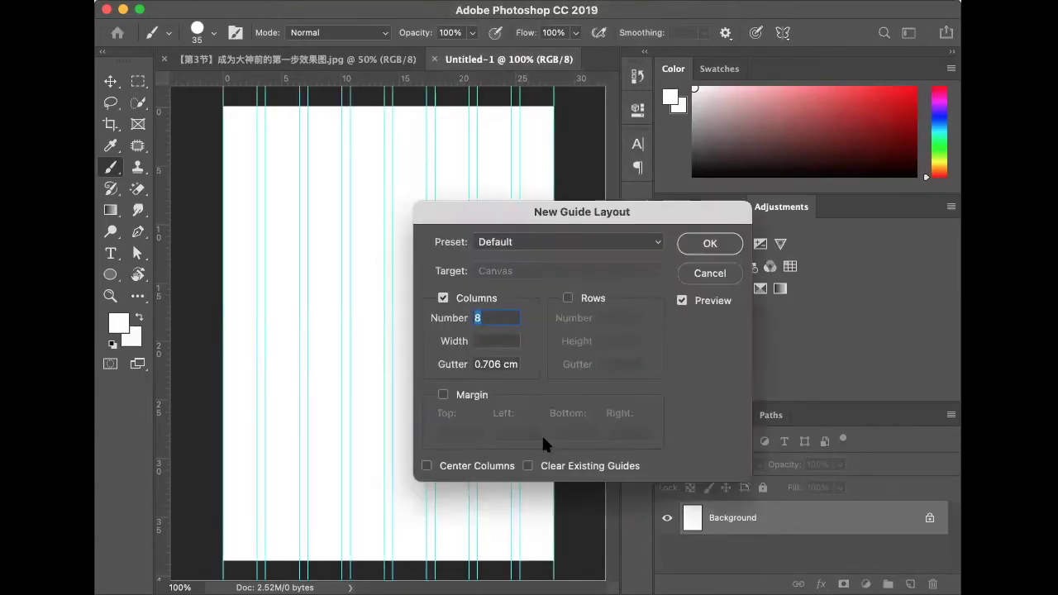
pyautogui.click(568, 298)
pyautogui.write('2')
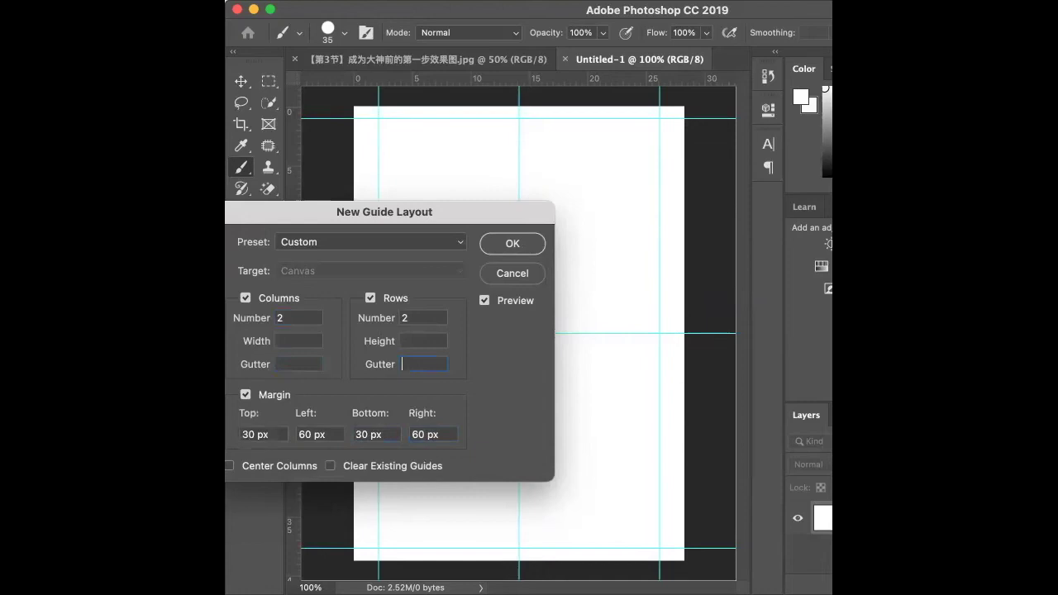
pyautogui.click(534, 242)
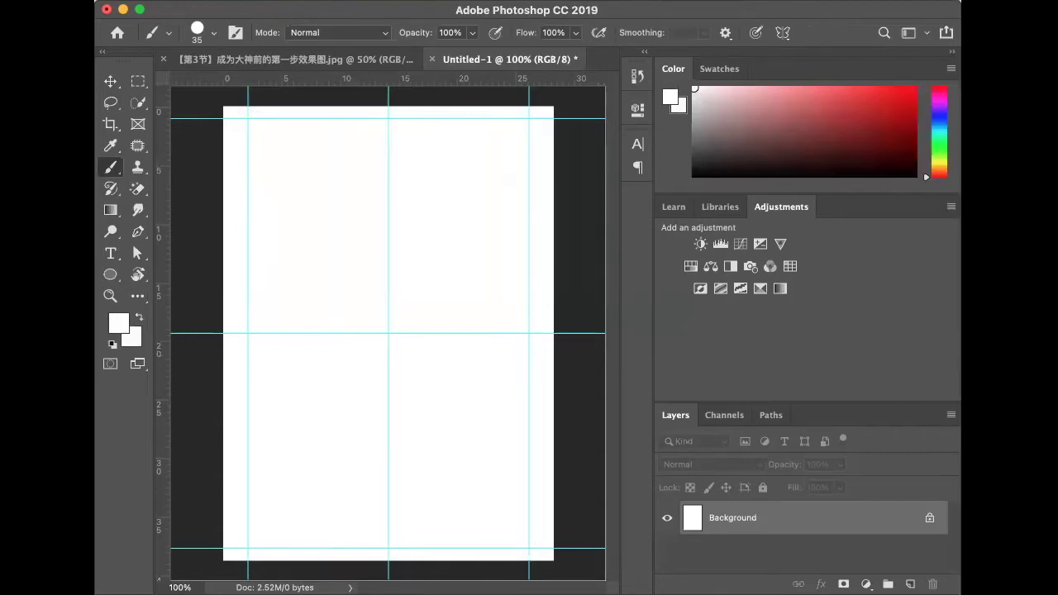
# Place the suitcase image (行李箱), scale it down and position it around the middle of the canvas
pyautogui.moveTo(435, 229); pyautogui.dragTo(425, 204)
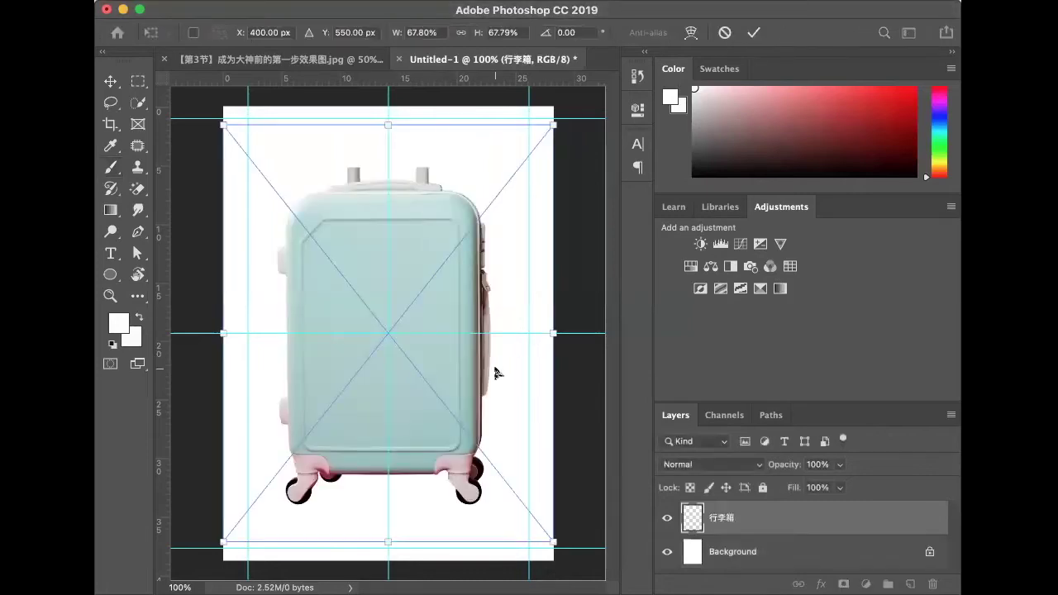
pyautogui.moveTo(553, 542); pyautogui.dragTo(423, 412)
pyautogui.moveTo(326, 249)
pyautogui.mouseDown()
pyautogui.moveTo(385, 321)
pyautogui.moveTo(382, 350)
pyautogui.mouseUp()
pyautogui.press('Return')
# Place the straw hat image, scale it to about 57% and set it on top of the suitcase handle
pyautogui.moveTo(518, 305); pyautogui.dragTo(410, 207)
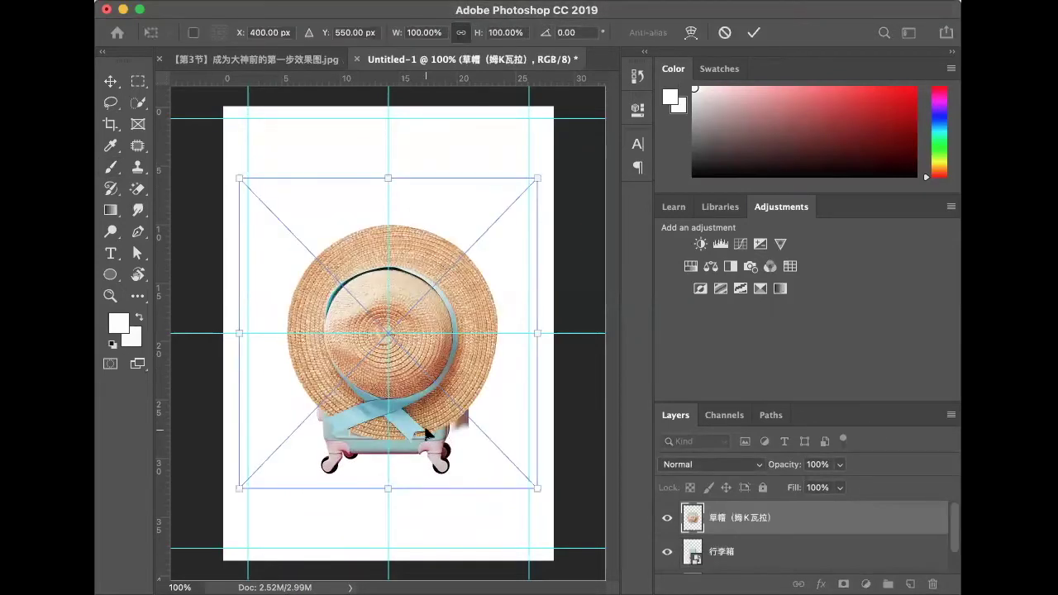
pyautogui.moveTo(538, 489); pyautogui.dragTo(455, 403)
pyautogui.moveTo(386, 333); pyautogui.dragTo(395, 217)
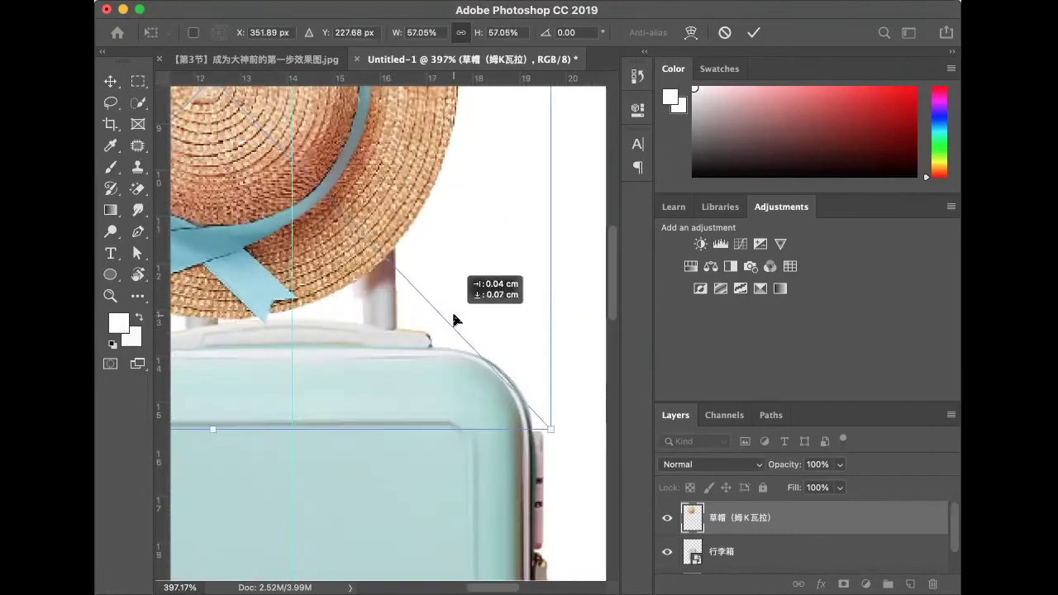
pyautogui.moveTo(456, 283); pyautogui.dragTo(479, 342)
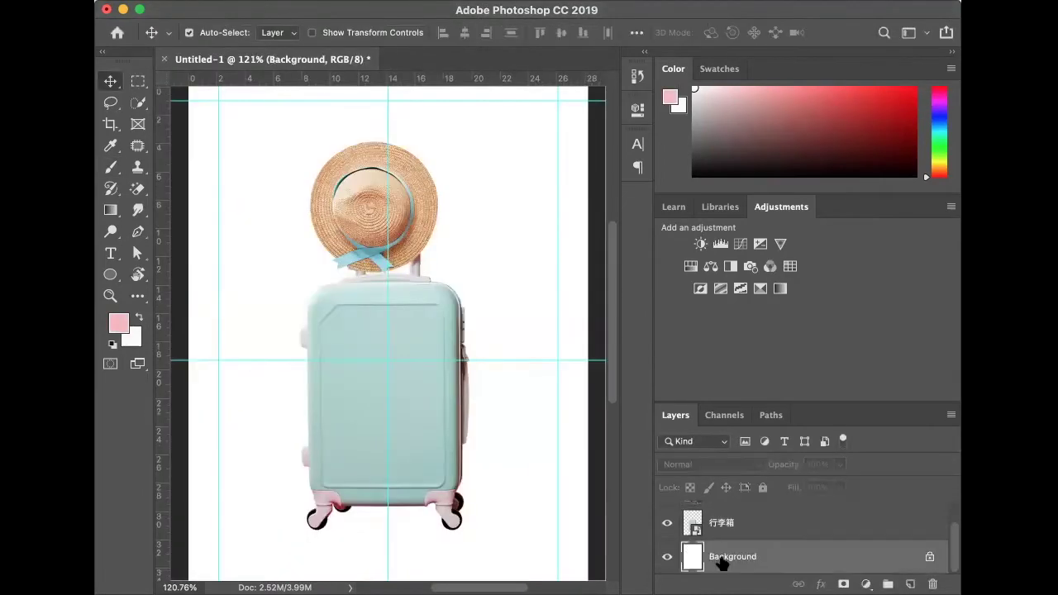
# Fill the Background layer with the pink foreground color
pyautogui.hotkey('alt', 'BackSpace')
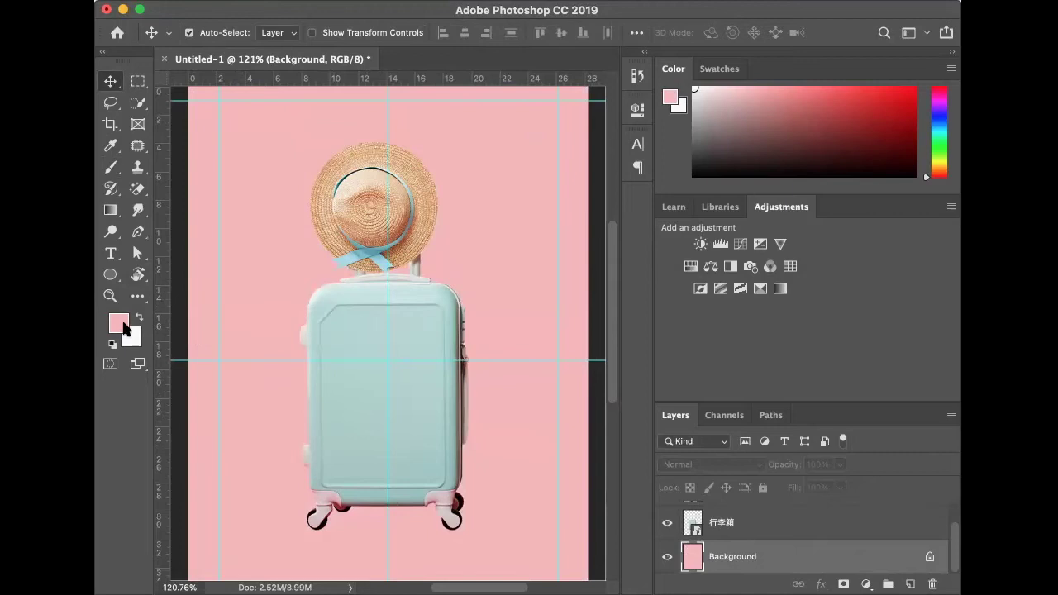
# Place the 箱子文案3 "summer vacation" text artwork on the suitcase front, directly above the suitcase layer
pyautogui.click(338, 354)
pyautogui.press('super+0')
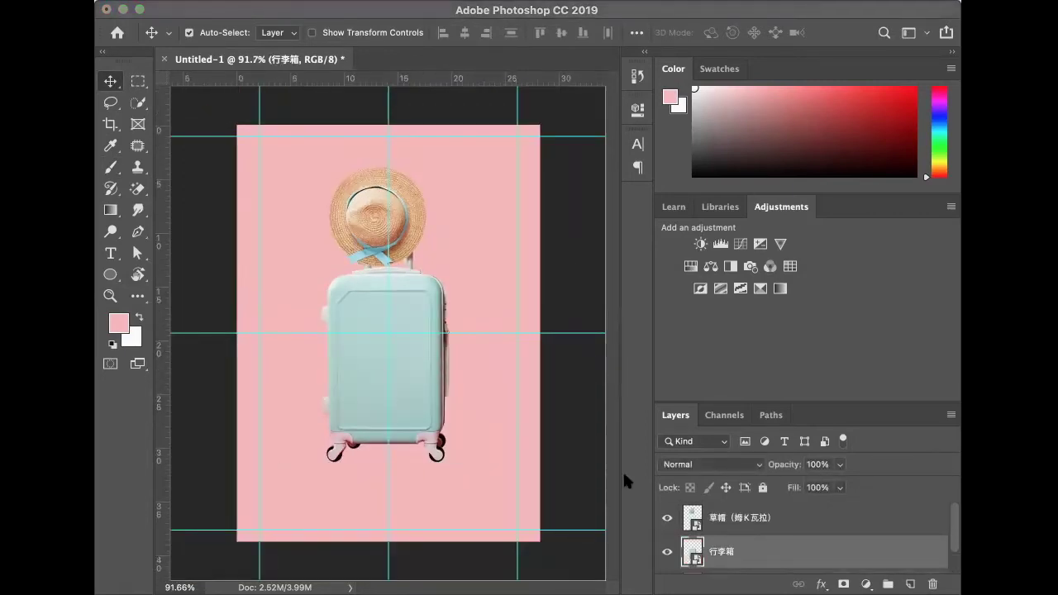
pyautogui.moveTo(767, 446); pyautogui.dragTo(406, 354)
pyautogui.press('Return')
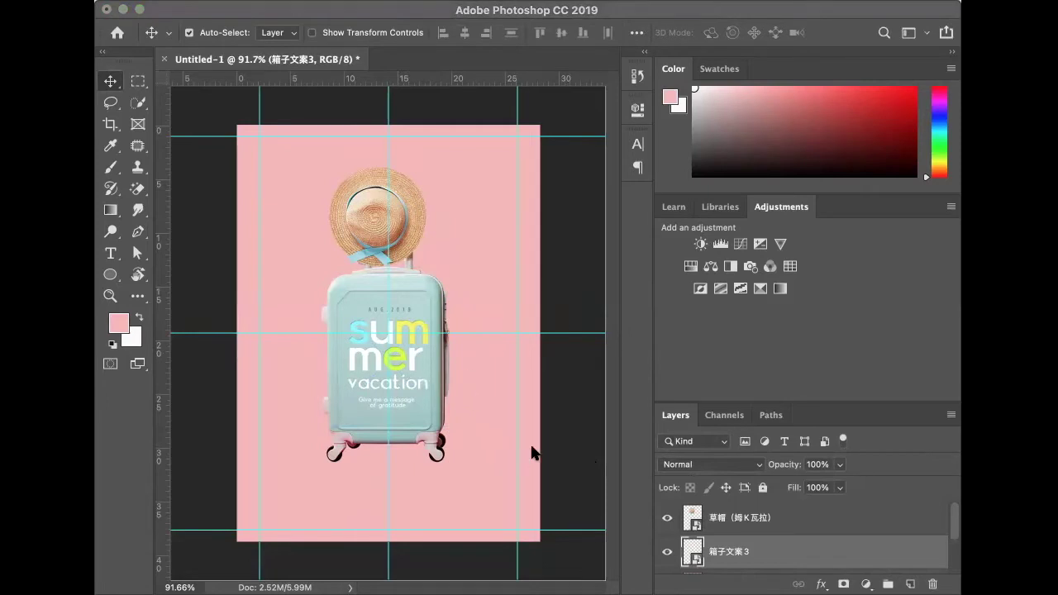
# Place the 底部文案 text artwork at the bottom of the poster and enlarge it to nearly the full poster width
pyautogui.moveTo(563, 439); pyautogui.dragTo(455, 230)
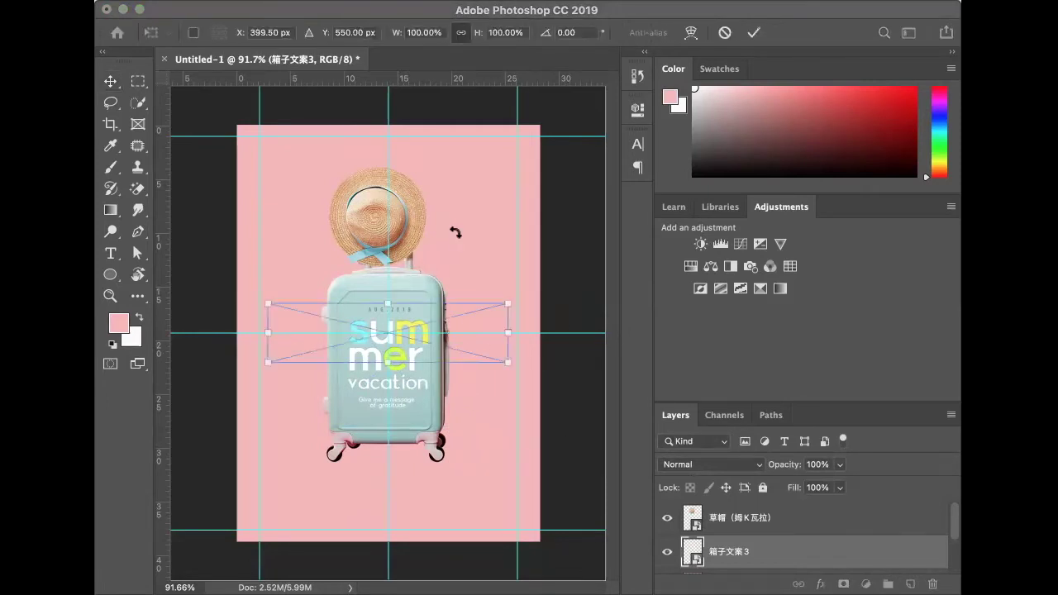
pyautogui.moveTo(439, 327); pyautogui.dragTo(433, 510)
pyautogui.moveTo(505, 482); pyautogui.dragTo(538, 470)
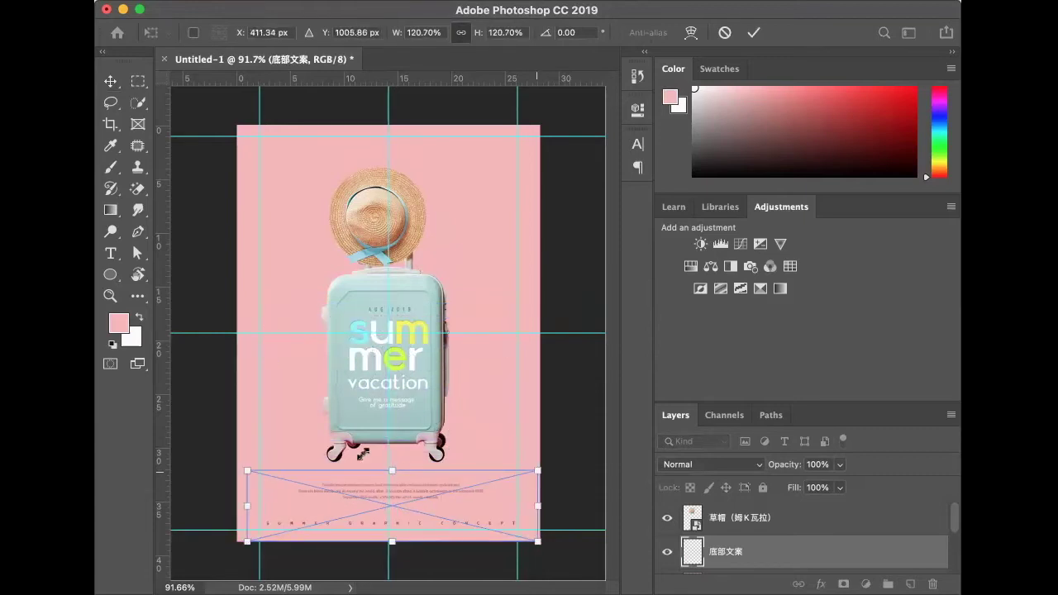
pyautogui.moveTo(246, 469); pyautogui.dragTo(240, 468)
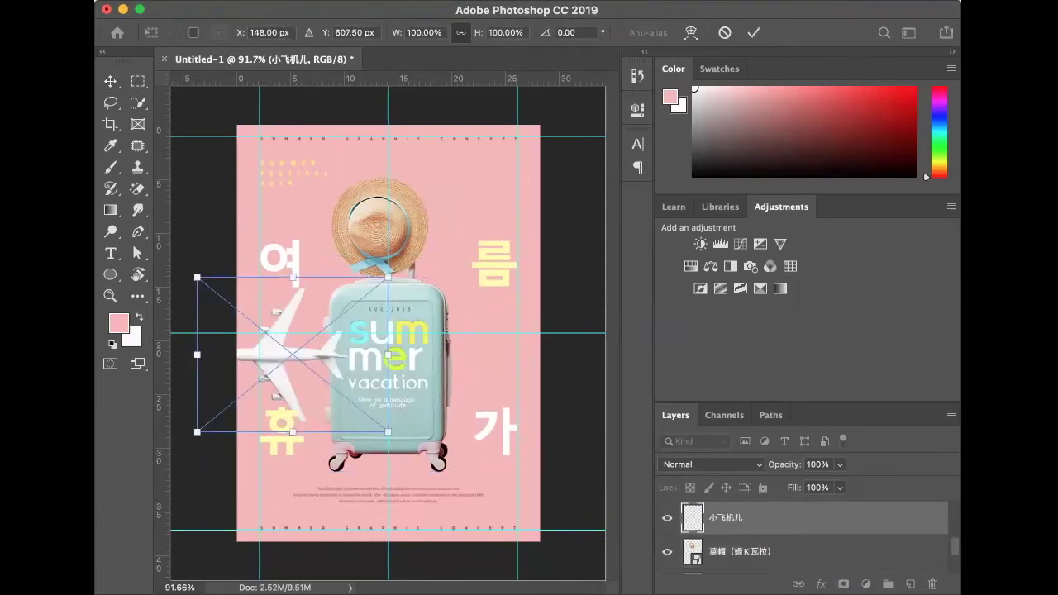
# Move the airplane layer directly above Background and scale the plane down between the left margin guide and the suitcase
pyautogui.scroll(-1, 874, 529)
pyautogui.moveTo(833, 591); pyautogui.dragTo(834, 551)
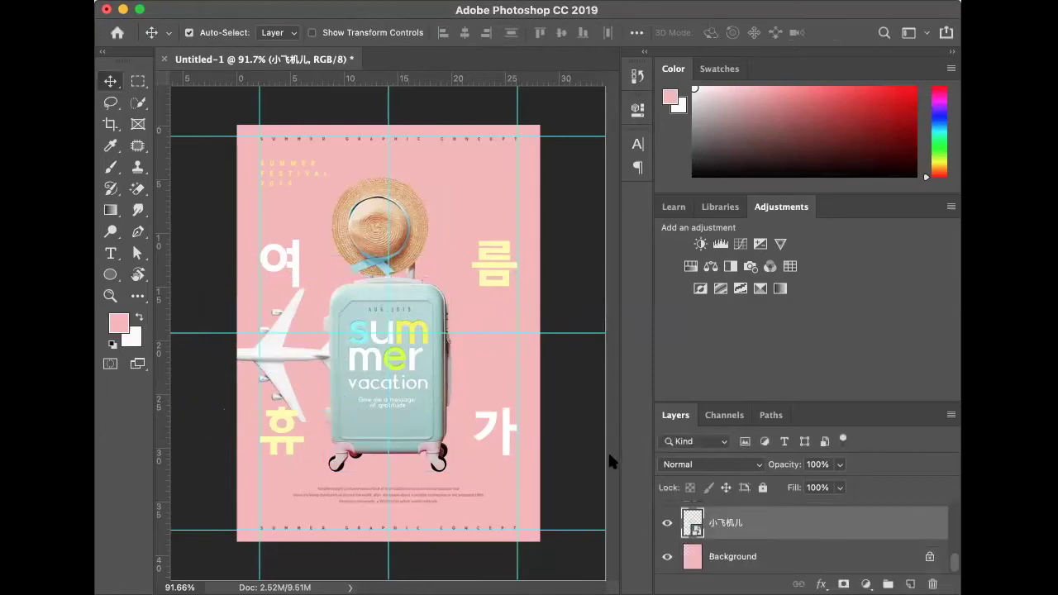
pyautogui.press('super+t')
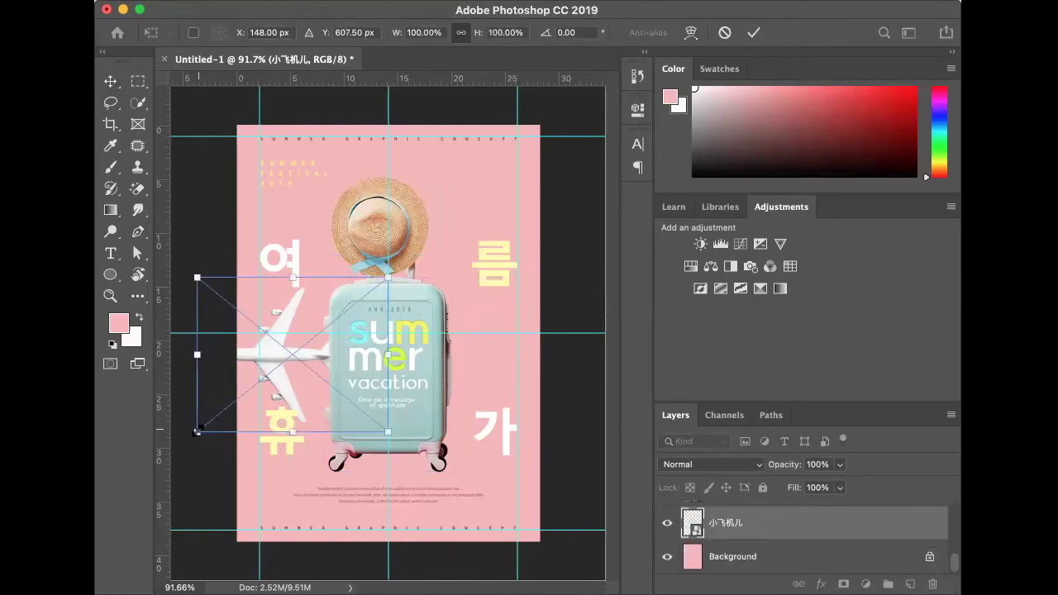
pyautogui.press('Escape')
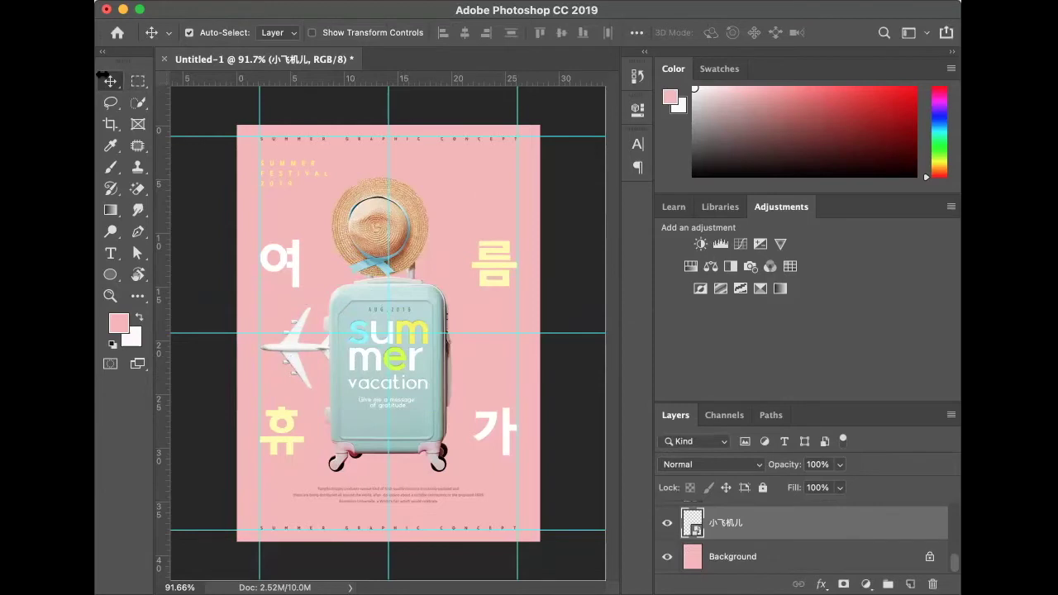
# Draw a flat elliptical selection about 7 cm wide and 1 cm high beneath the suitcase, between its wheels
pyautogui.click(139, 81)
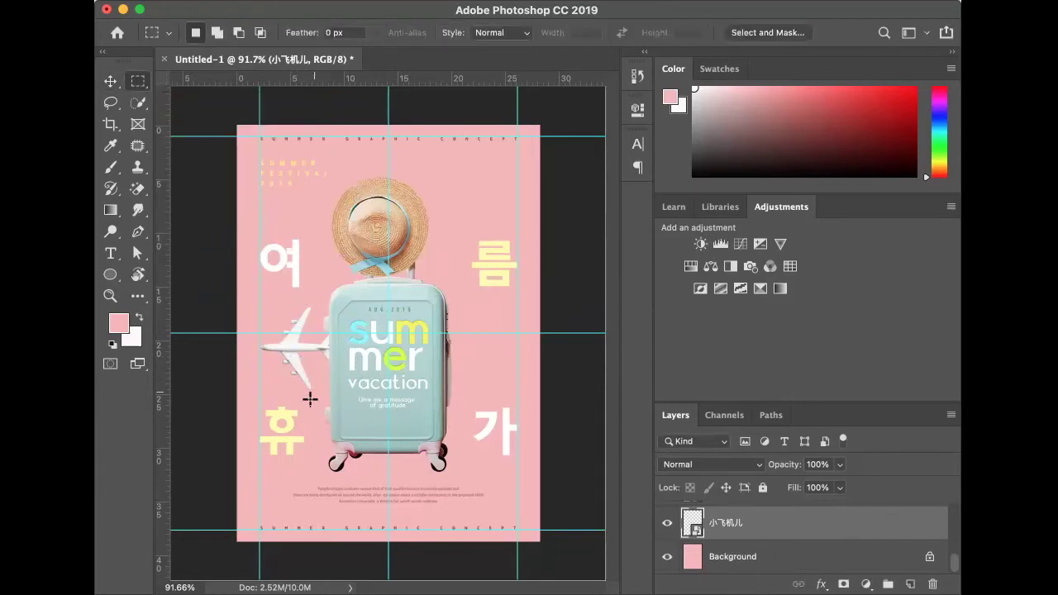
pyautogui.rightClick(139, 80)
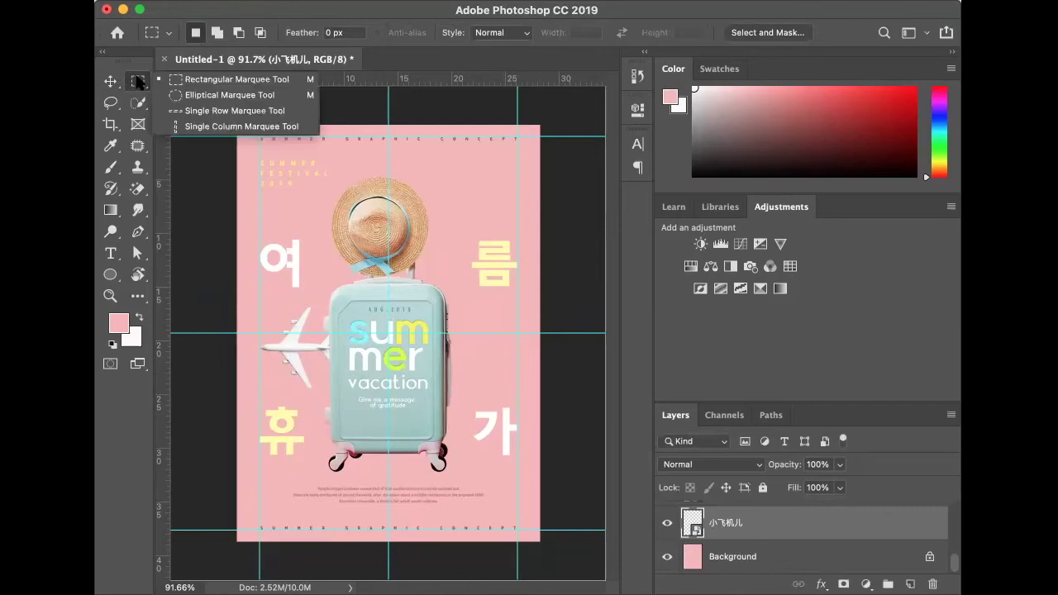
pyautogui.click(188, 94)
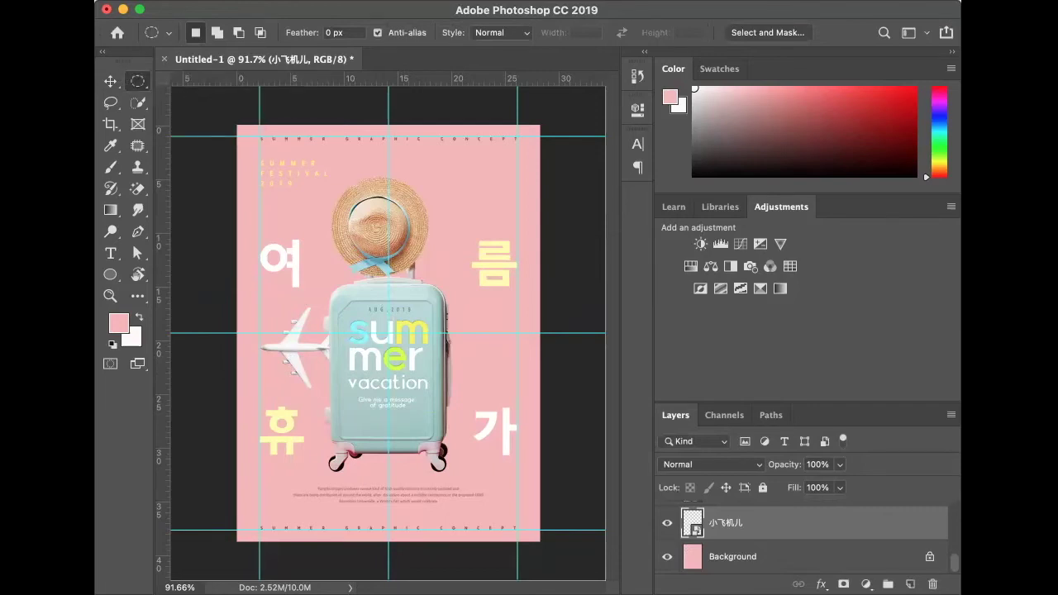
pyautogui.hotkey('ctrl', '+')
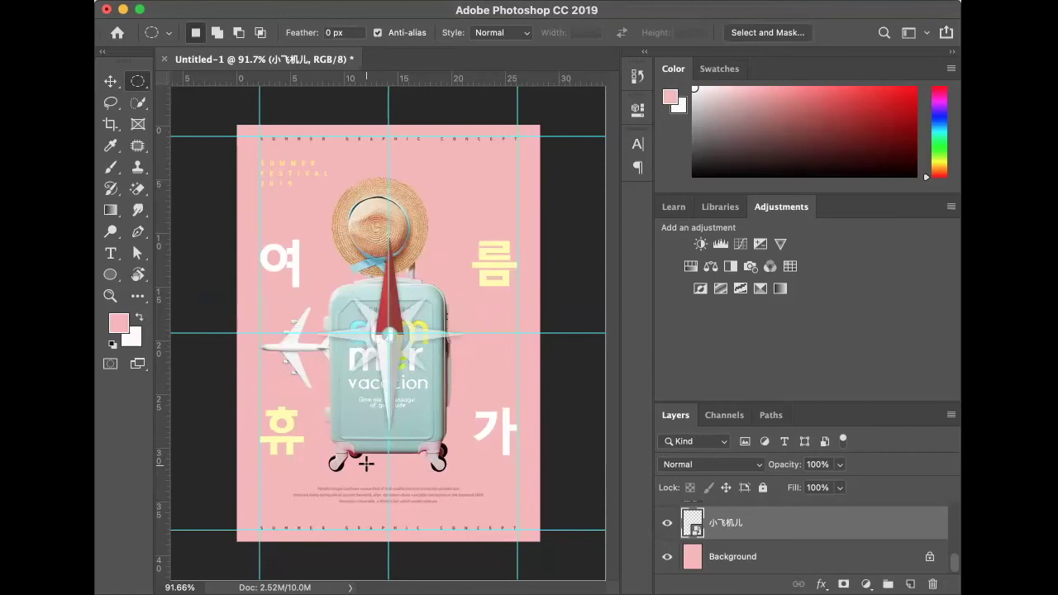
pyautogui.scroll(4, 366, 463)
pyautogui.scroll(-5, 366, 463)
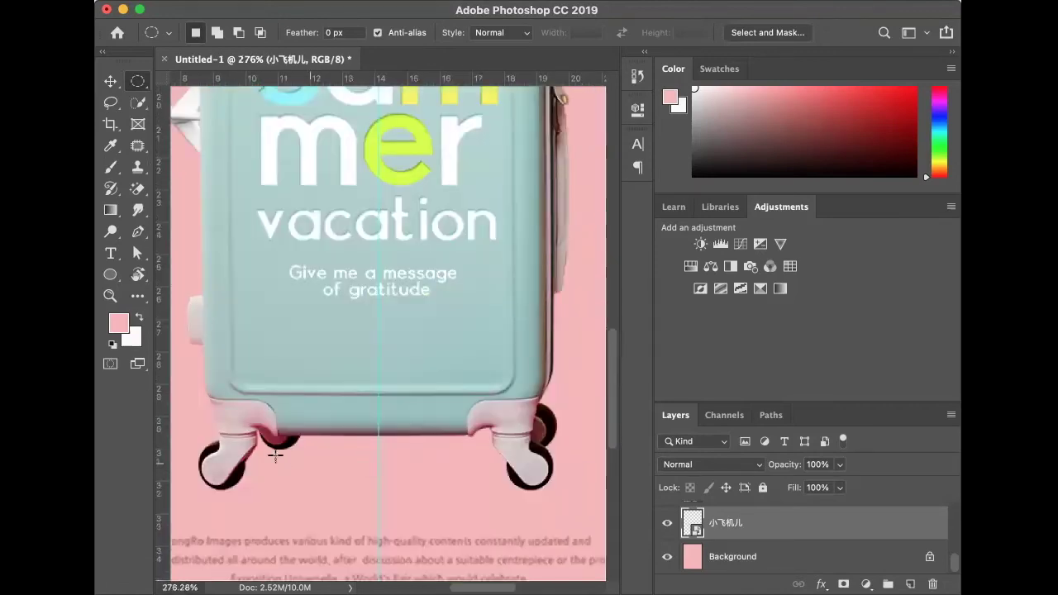
pyautogui.moveTo(274, 457); pyautogui.dragTo(495, 494)
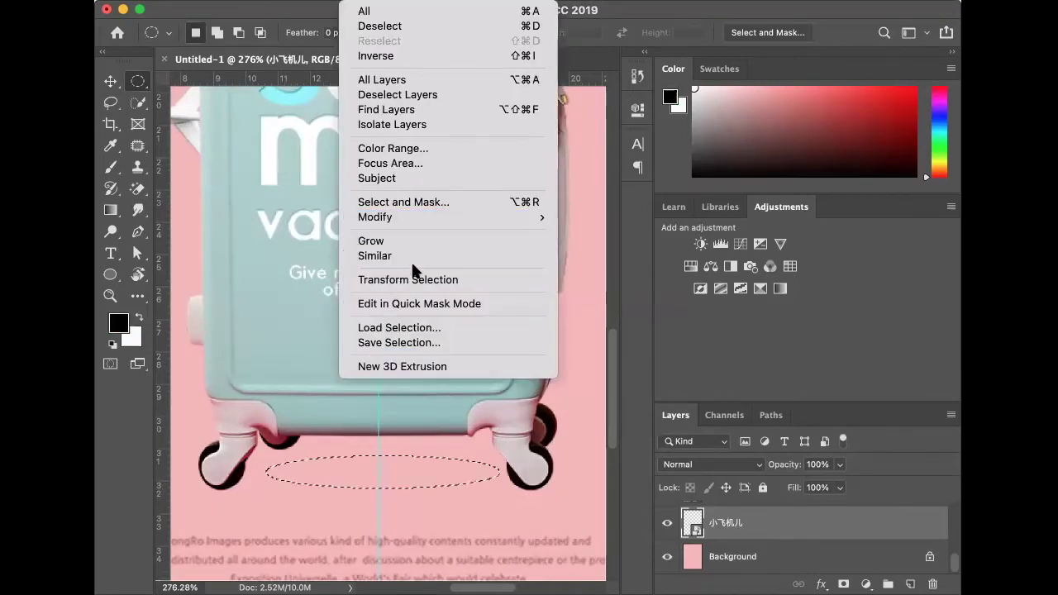
# Set black as the foreground color and feather the elliptical selection by 15 pixels
pyautogui.moveTo(407, 219)
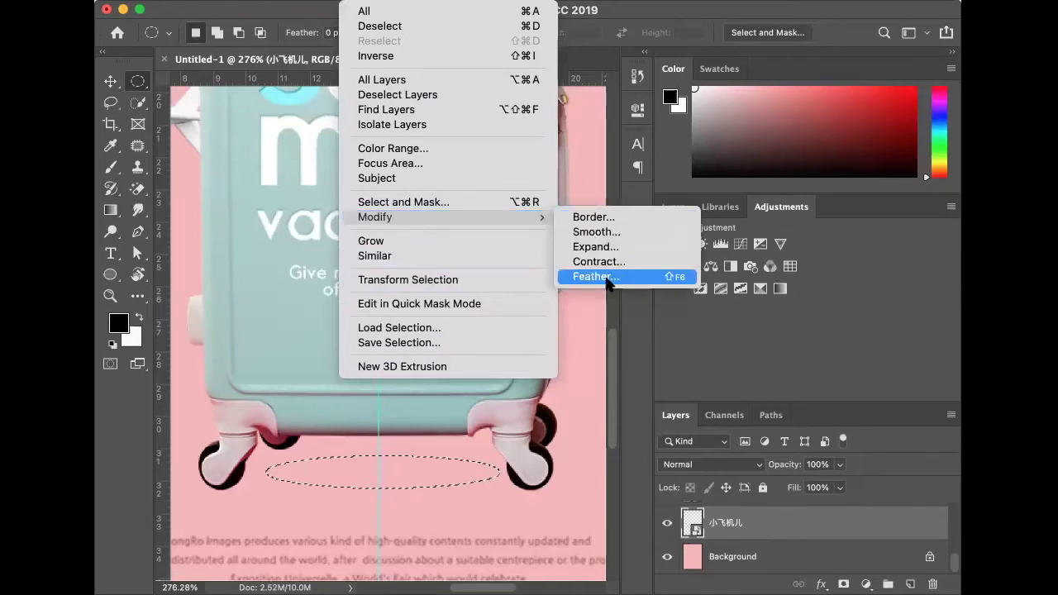
pyautogui.click(604, 278)
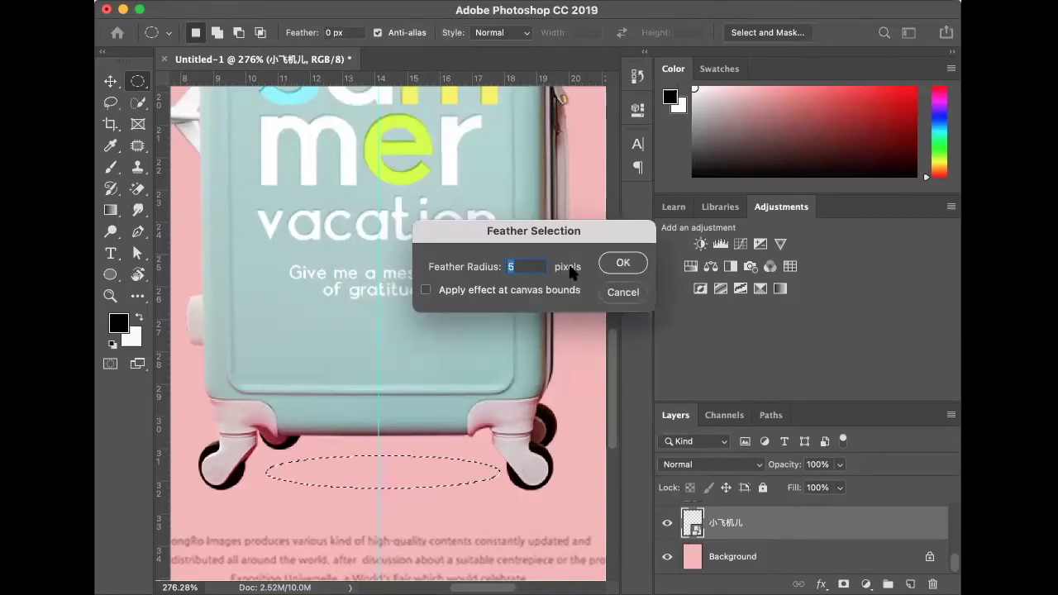
pyautogui.press('Return')
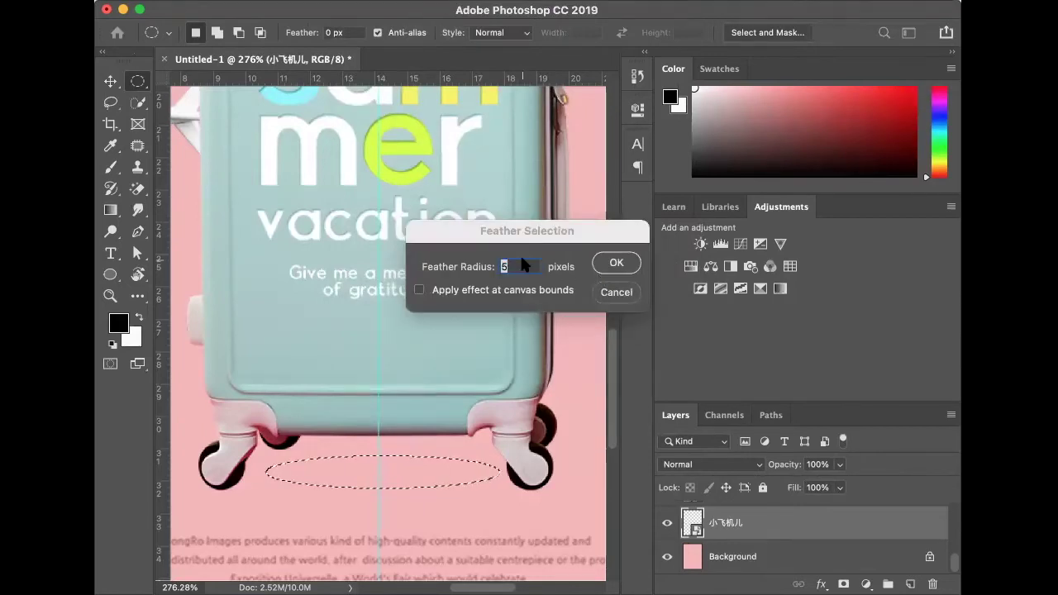
pyautogui.click(520, 264)
pyautogui.write('15')
pyautogui.click(616, 263)
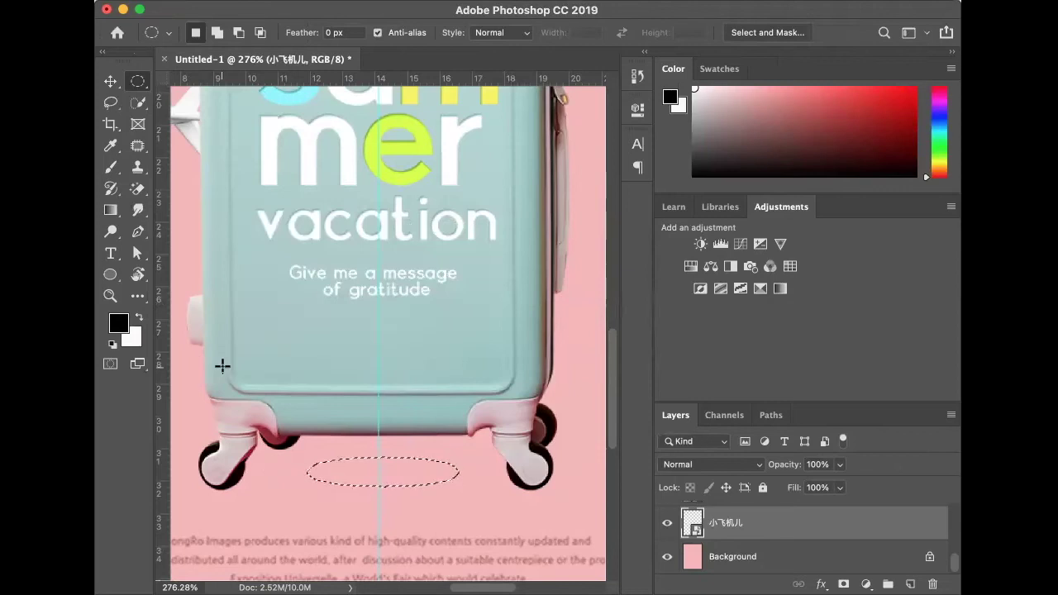
# Fill the feathered selection with black on a new layer and move that shadow layer below the 行李箱 layer, then deselect
pyautogui.click(910, 583)
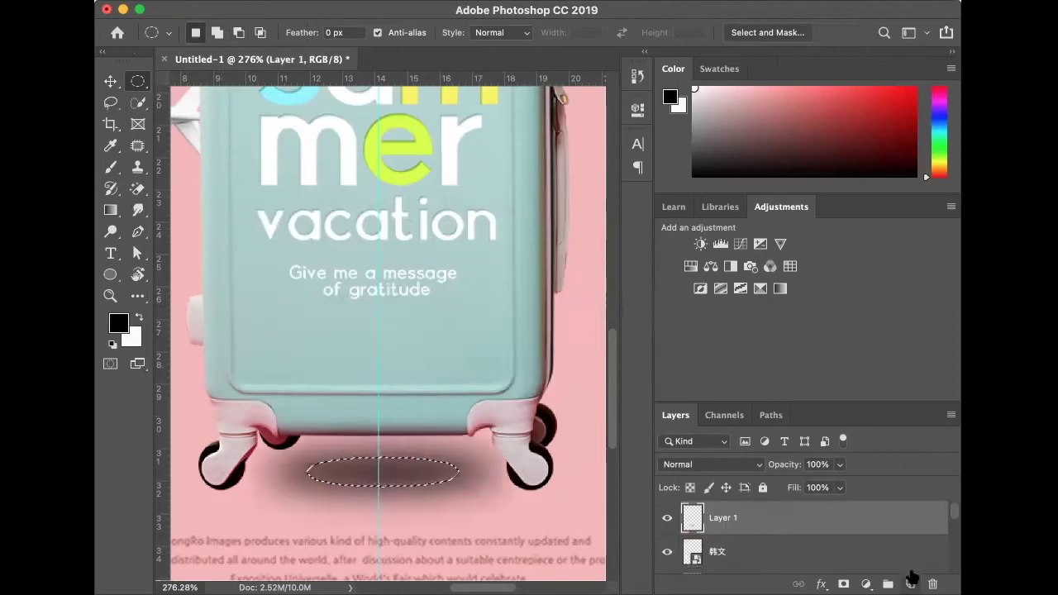
pyautogui.moveTo(819, 517)
pyautogui.mouseDown()
pyautogui.moveTo(814, 583)
pyautogui.moveTo(811, 521)
pyautogui.mouseUp()
pyautogui.scroll(3, 812, 521)
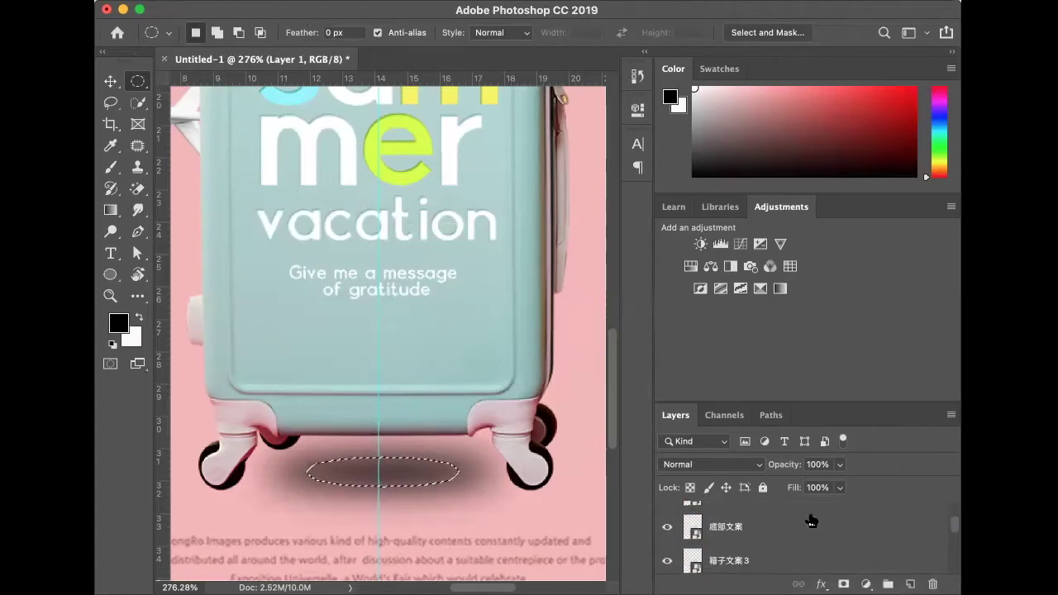
pyautogui.scroll(-3, 810, 520)
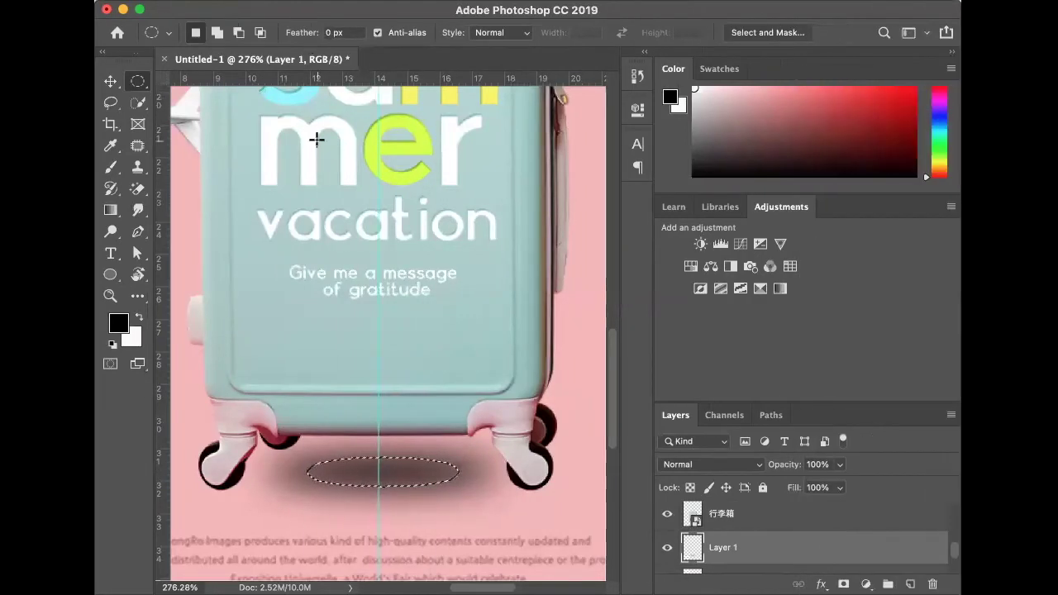
pyautogui.click(398, 140)
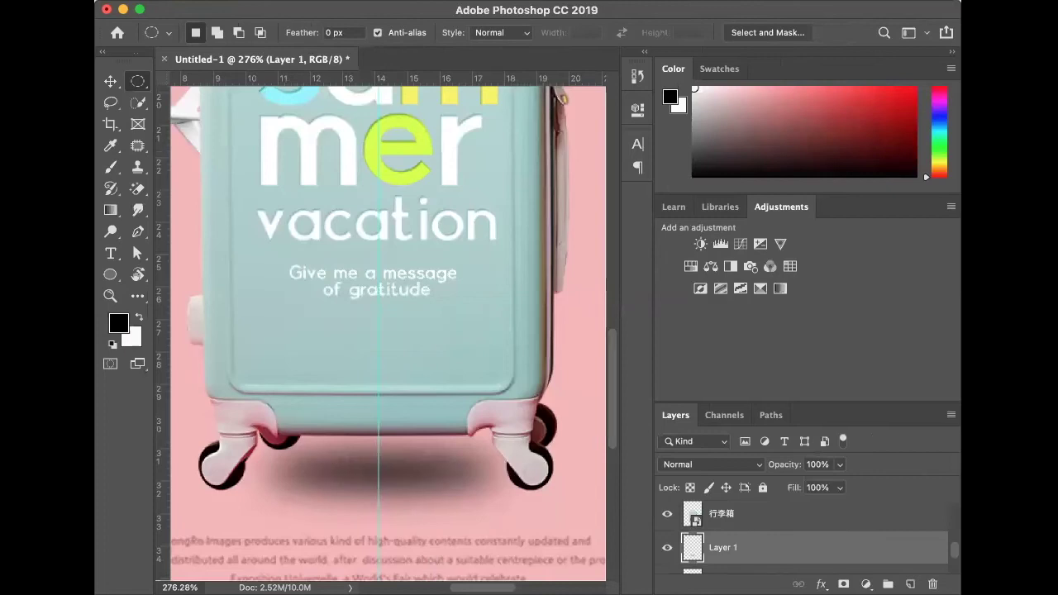
pyautogui.press('super+0')
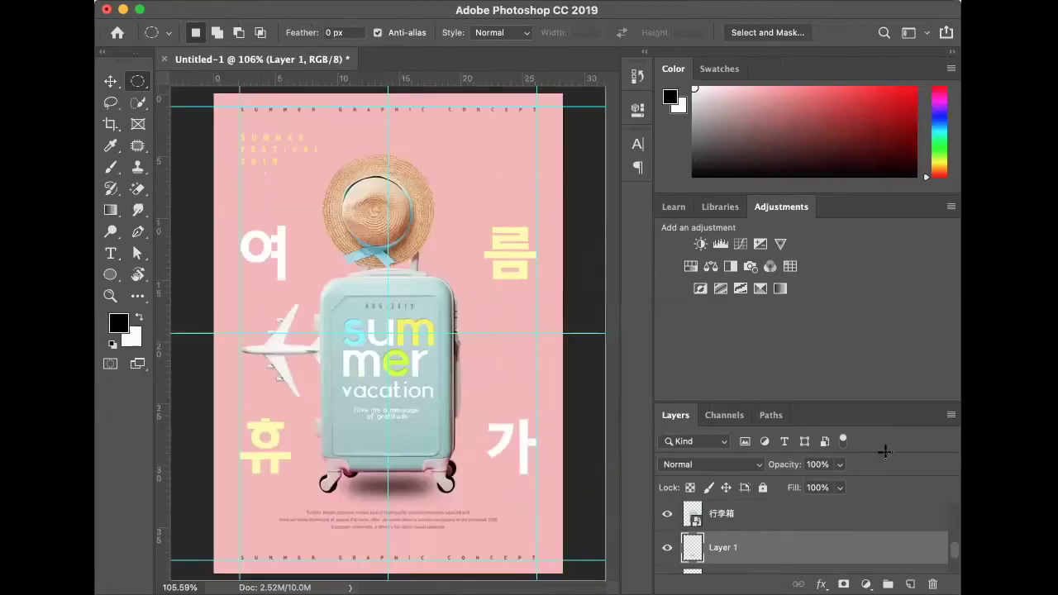
# Lower the suitcase shadow layer's opacity to 46%
pyautogui.click(840, 465)
pyautogui.moveTo(841, 488); pyautogui.dragTo(796, 488)
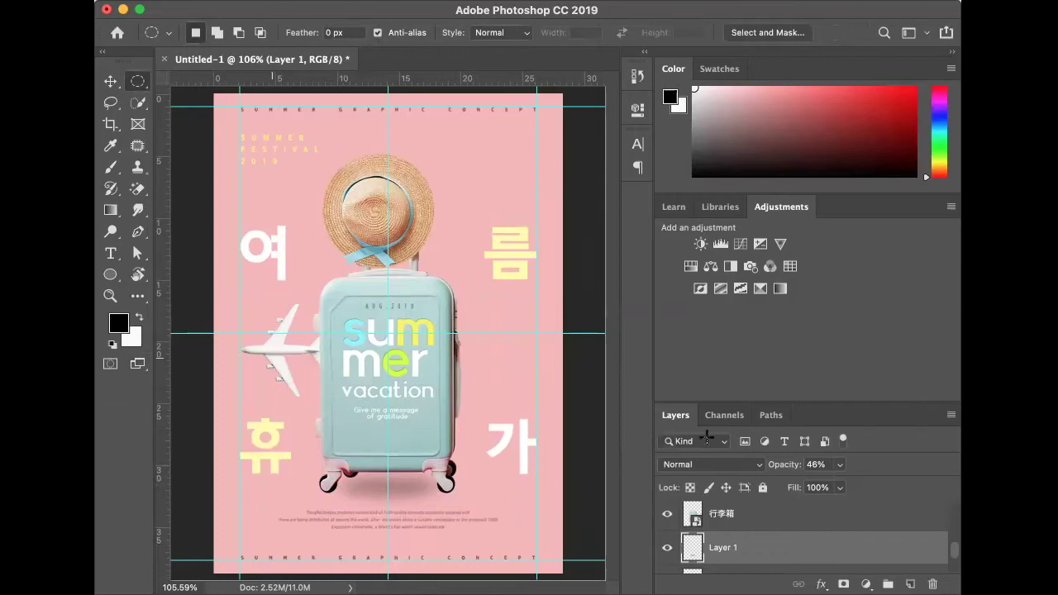
# Load the airplane's outline from the 小飞机儿 layer as a selection and add a new layer above 韩文
pyautogui.scroll(-2, 762, 550)
pyautogui.scroll(3, 762, 550)
pyautogui.scroll(-3, 761, 550)
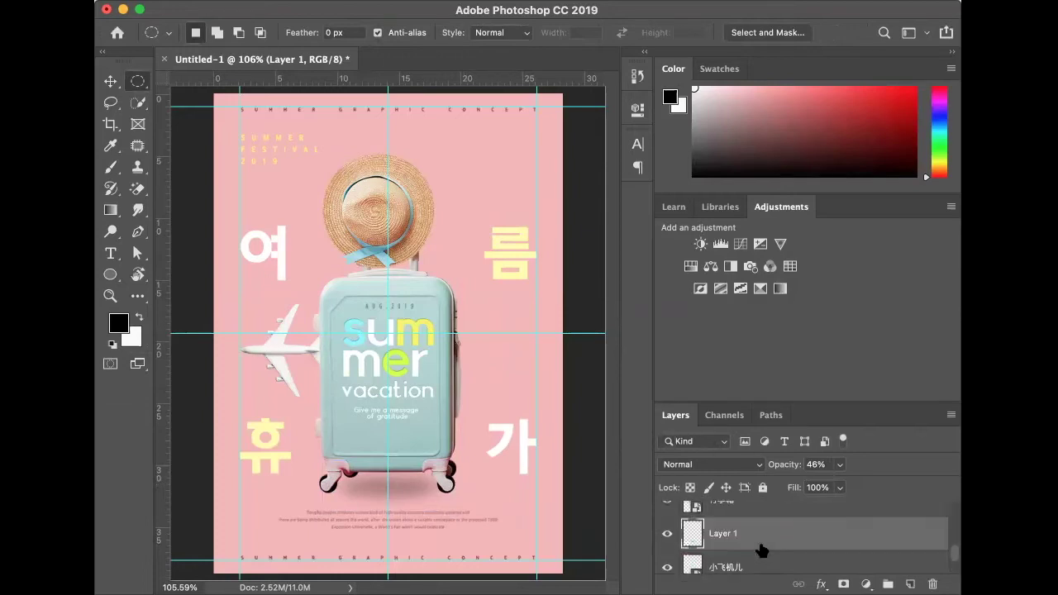
pyautogui.keyDown('super'); pyautogui.click(693, 527); pyautogui.keyUp('super')
pyautogui.scroll(2, 693, 533)
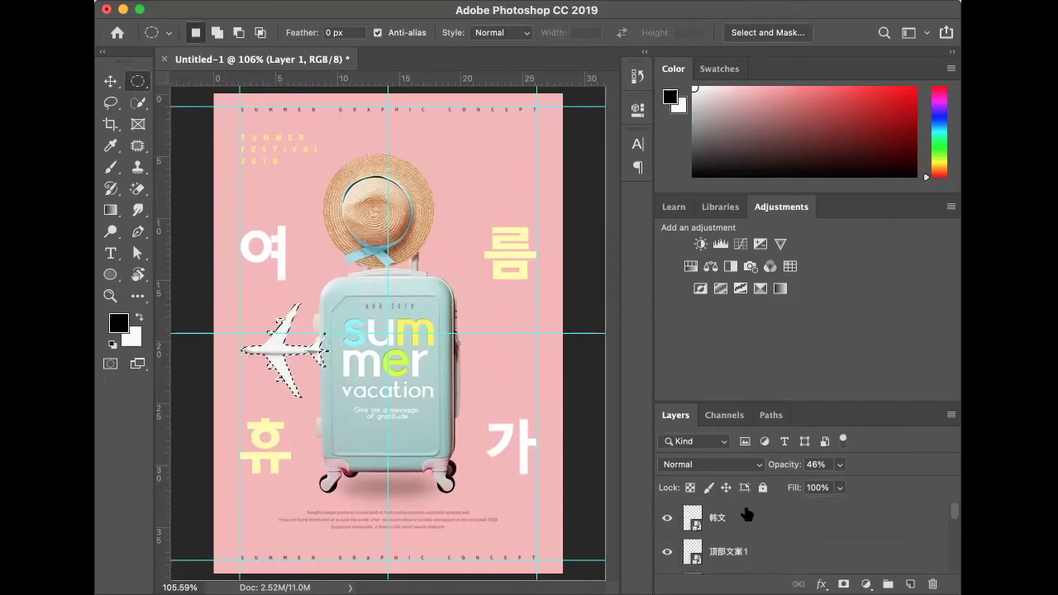
pyautogui.click(746, 513)
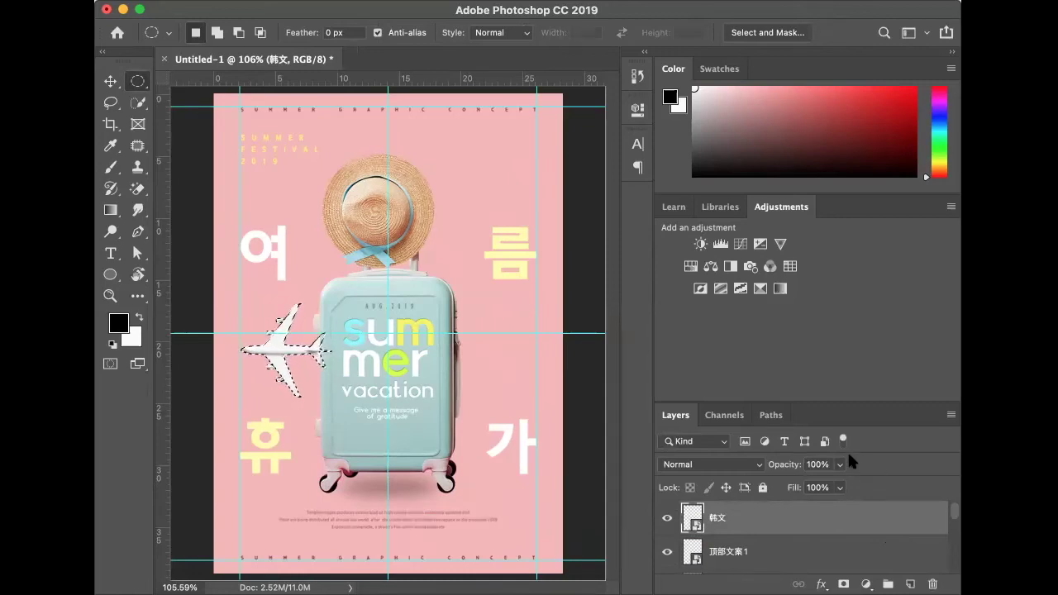
pyautogui.press('super+shift+n')
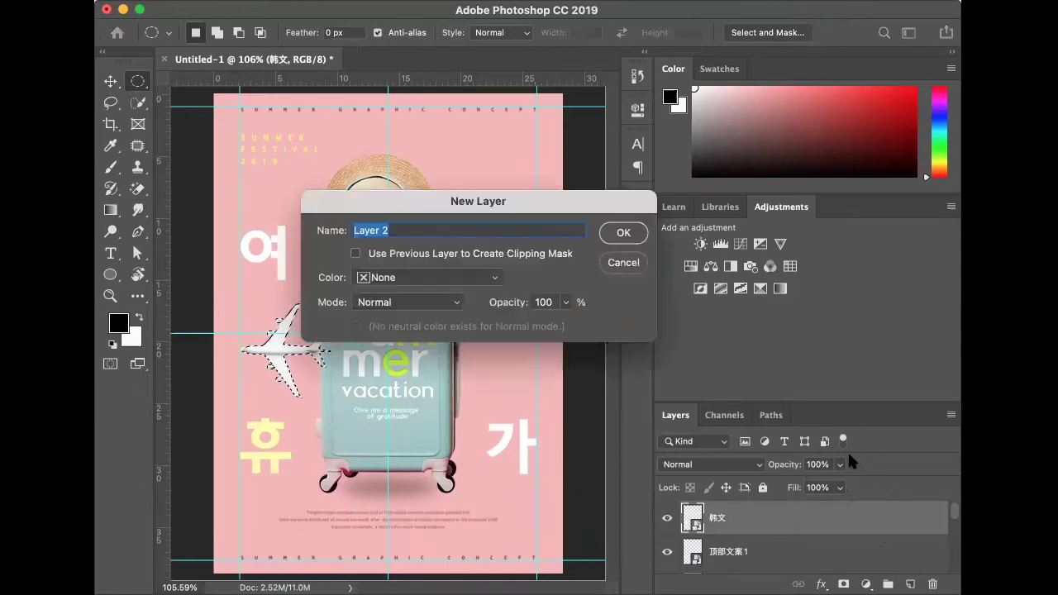
pyautogui.press('Return')
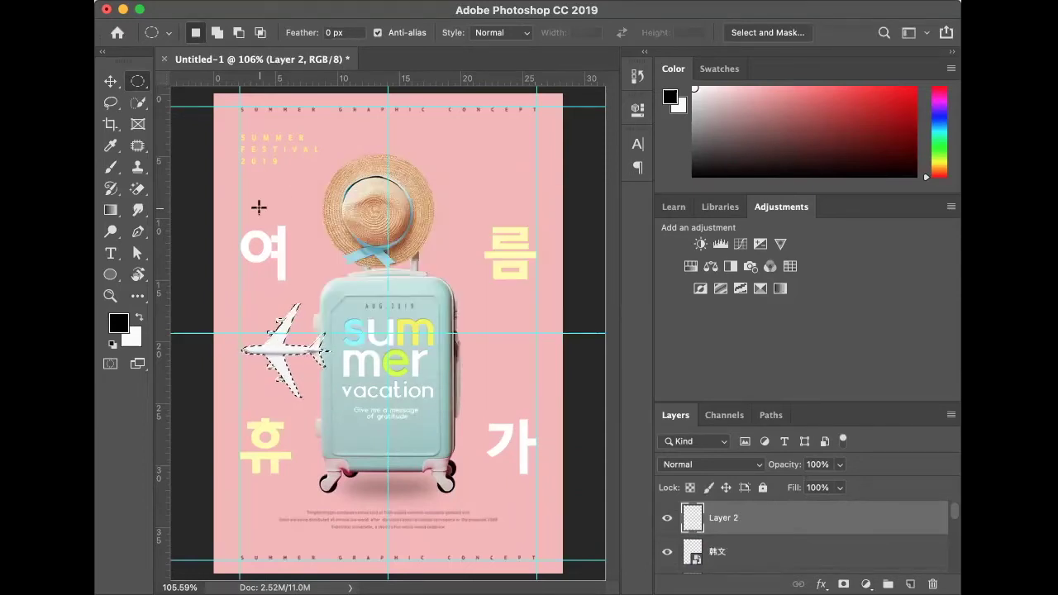
# Feather the airplane selection by 5 pixels, fill it with black on the new layer, and deselect
pyautogui.press('shift')
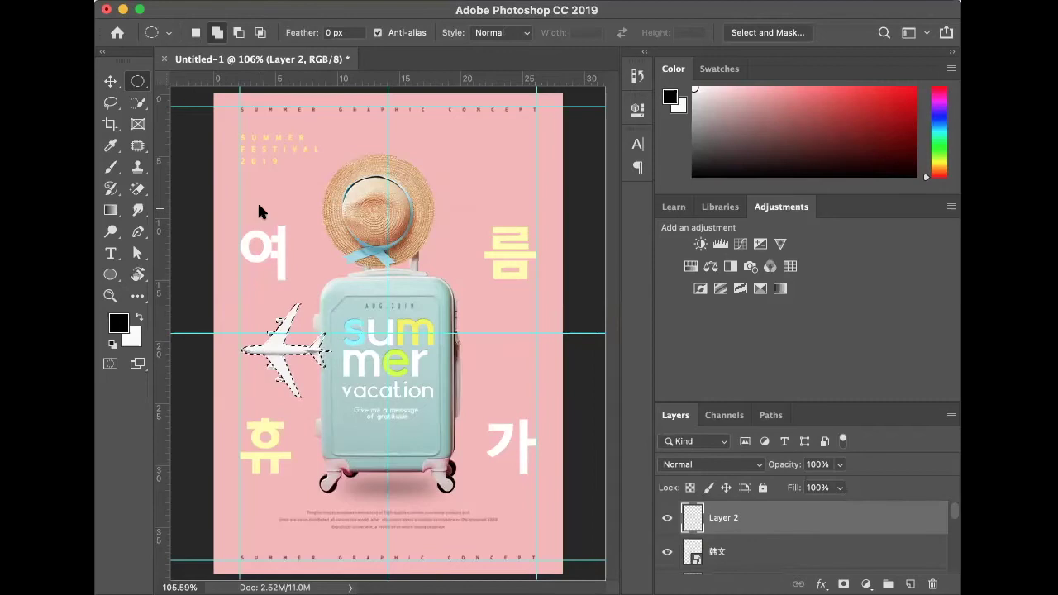
pyautogui.hotkey('shift', 'F6')
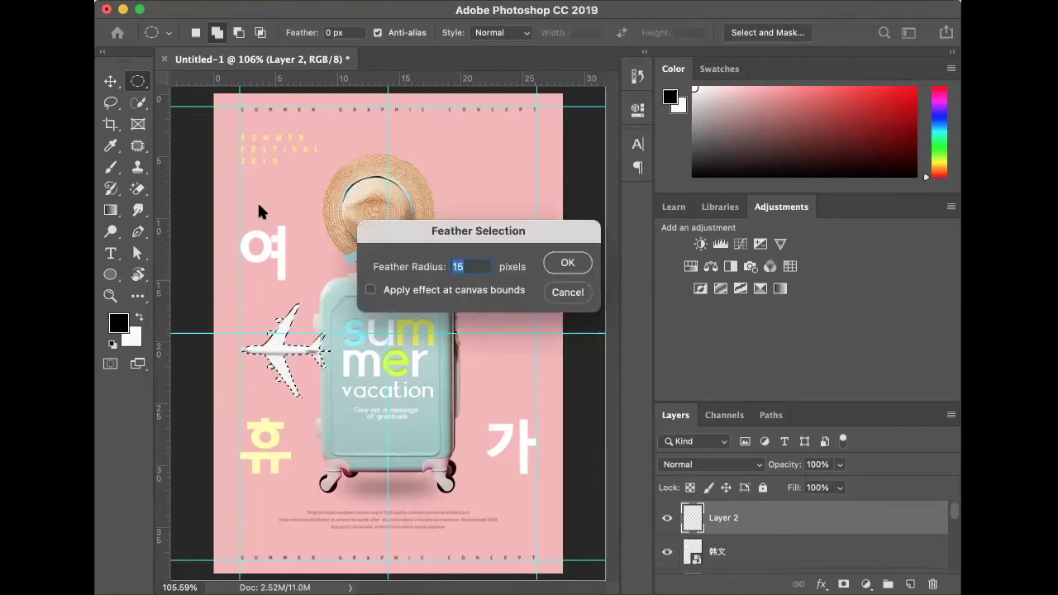
pyautogui.write('5')
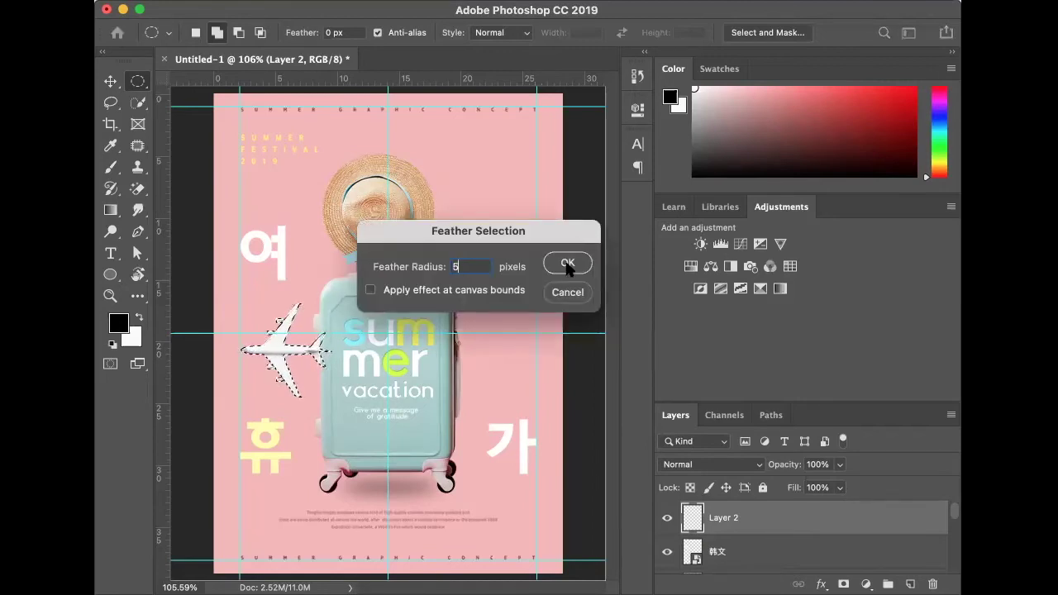
pyautogui.click(567, 262)
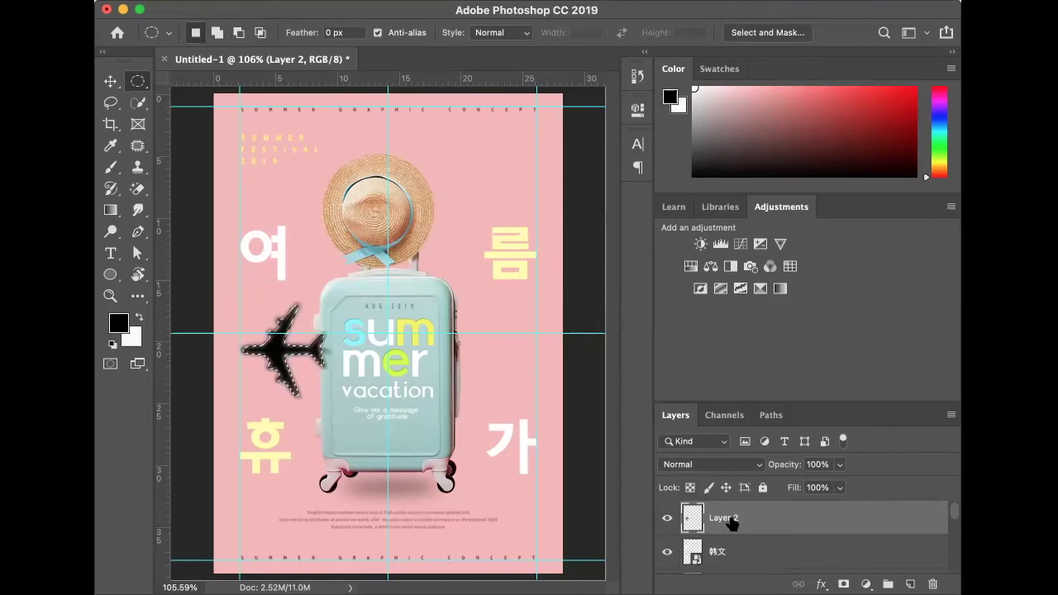
pyautogui.press('super+d')
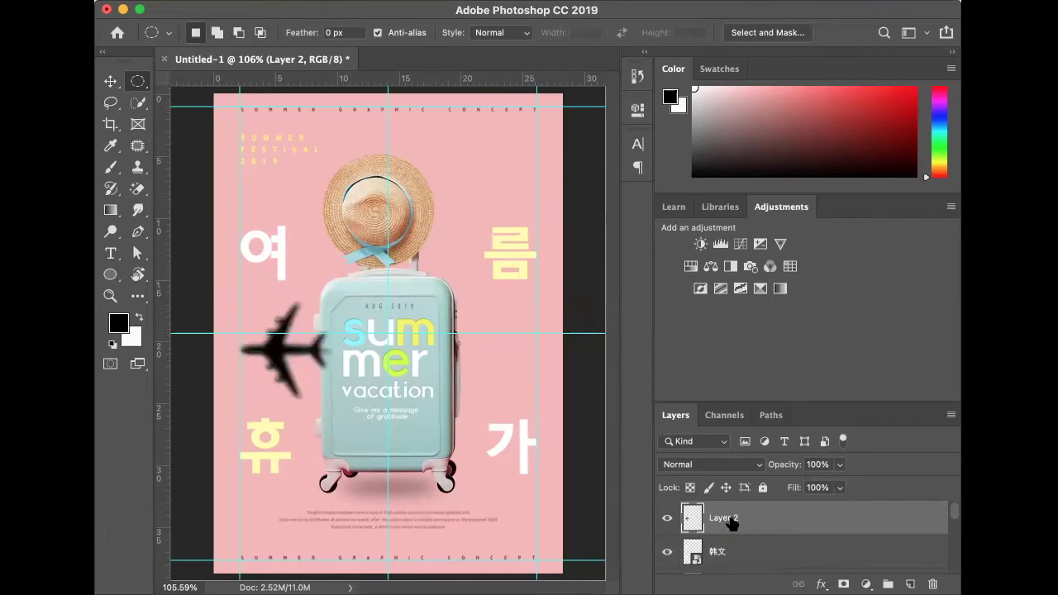
# Move the airplane shadow layer directly above Background and lower its opacity to soften it
pyautogui.moveTo(731, 523); pyautogui.dragTo(740, 573)
pyautogui.moveTo(738, 545)
pyautogui.mouseDown()
pyautogui.moveTo(736, 585)
pyautogui.moveTo(742, 546)
pyautogui.mouseUp()
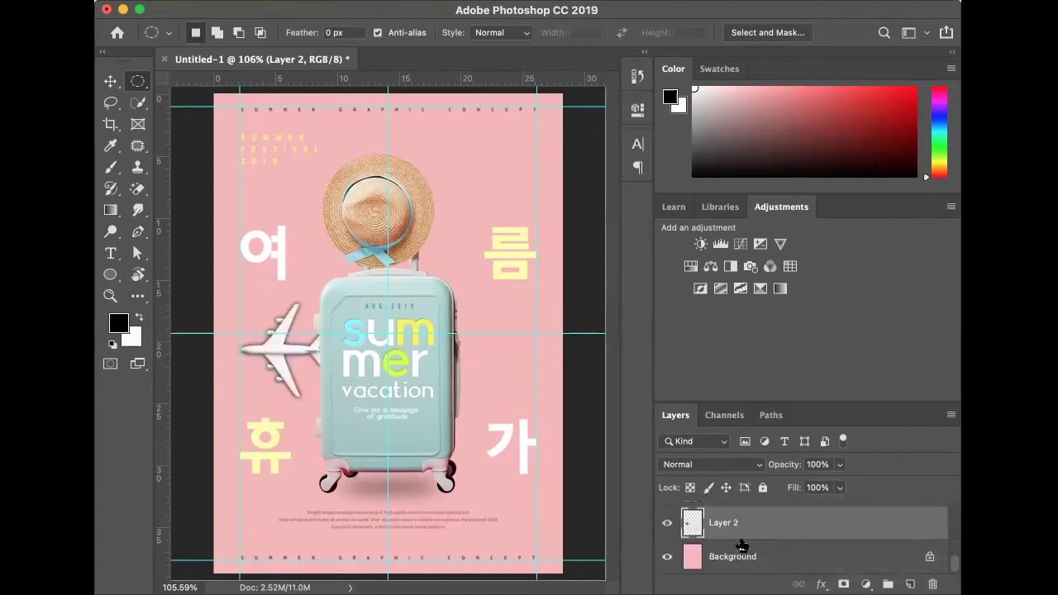
pyautogui.click(839, 464)
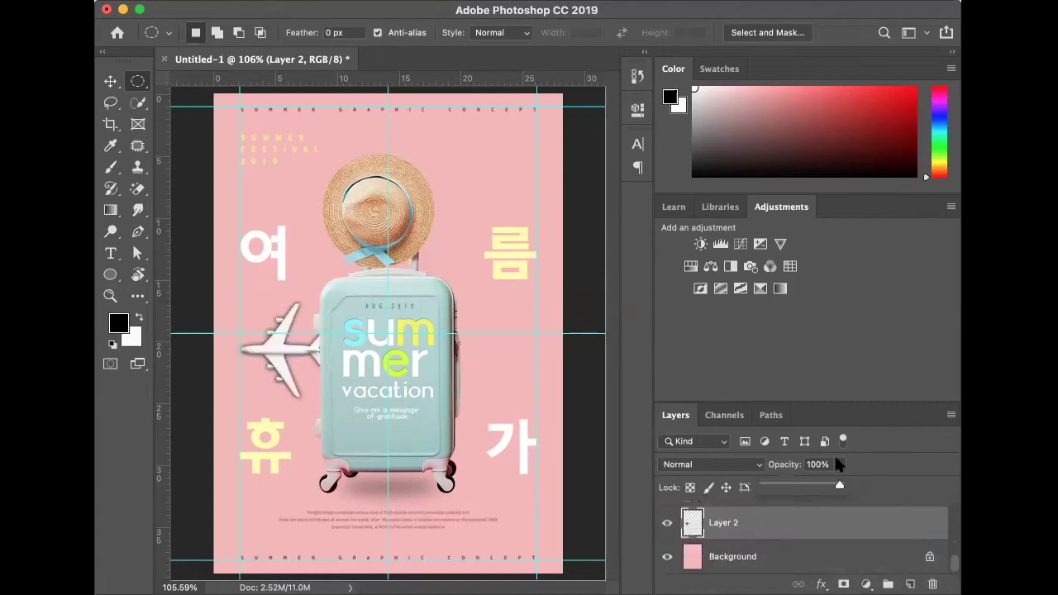
pyautogui.moveTo(842, 487); pyautogui.dragTo(788, 487)
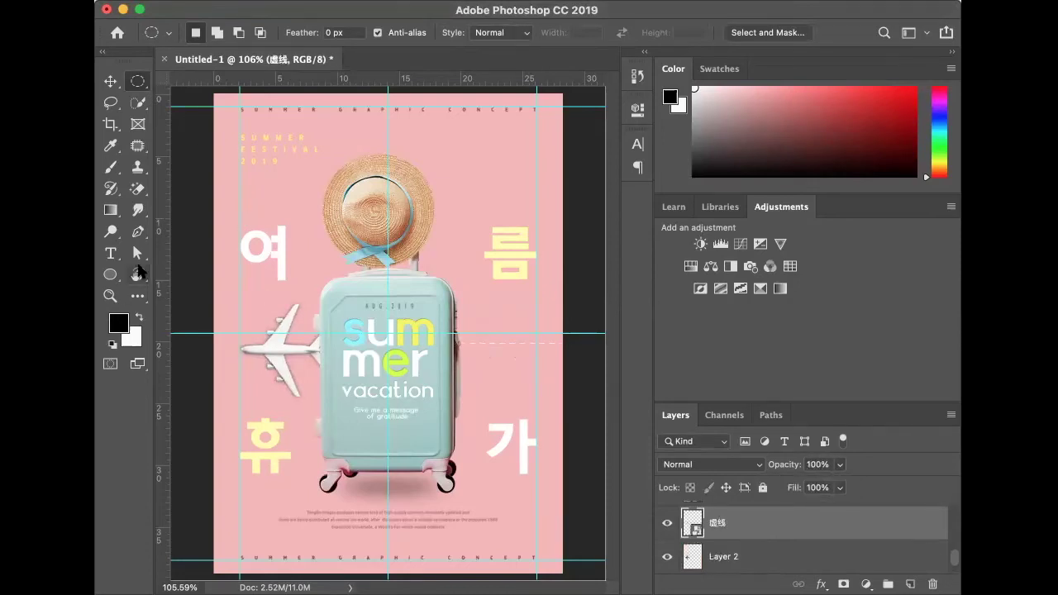
# Fill a rectangular selection about 9 cm wide and 0.8 cm high beneath 여 with yellow on a new layer, then deselect
pyautogui.click(109, 275)
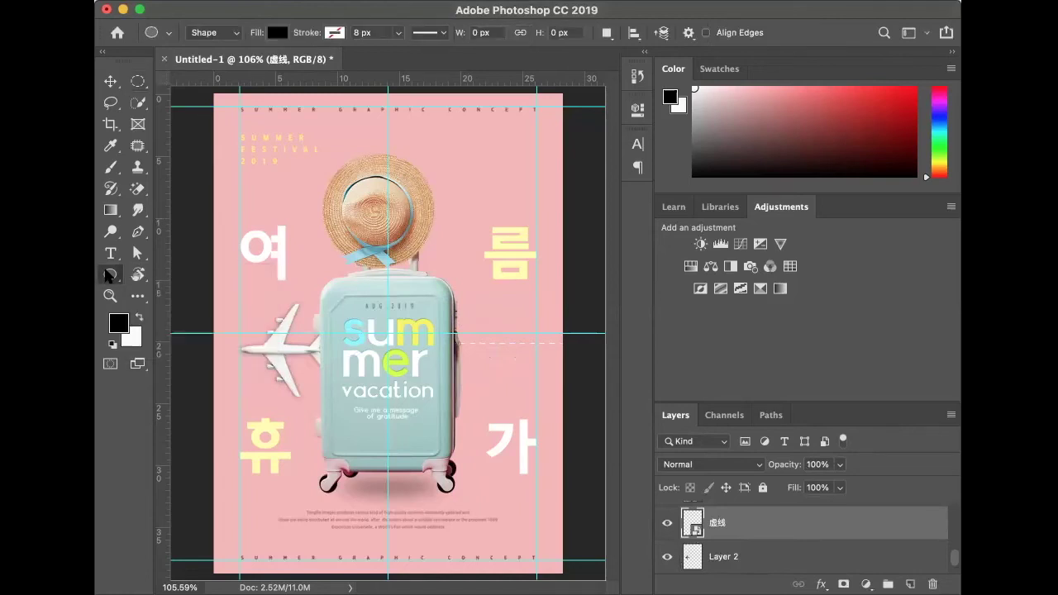
pyautogui.click(138, 80)
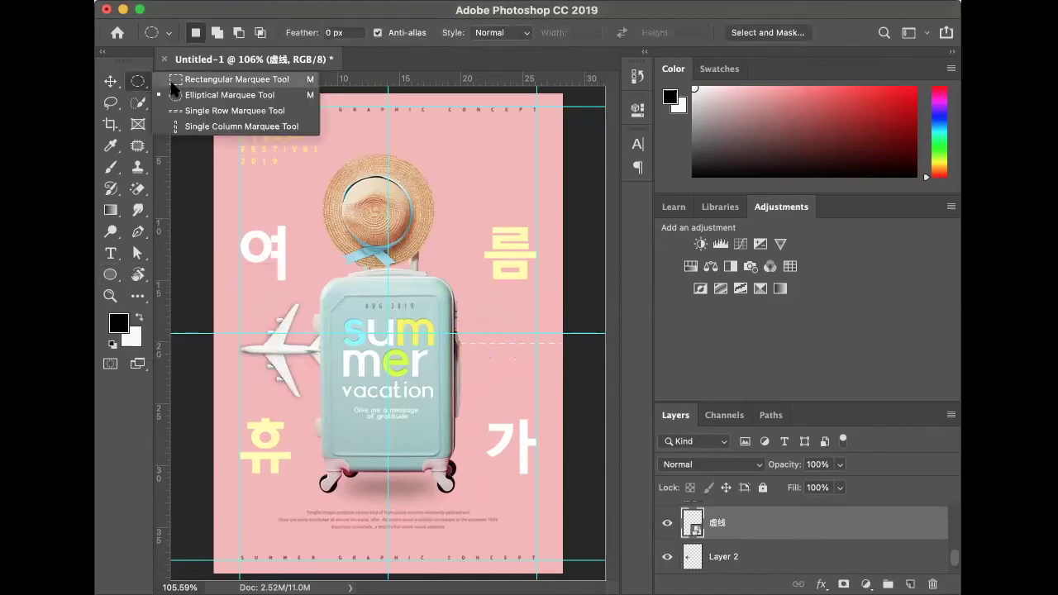
pyautogui.click(205, 79)
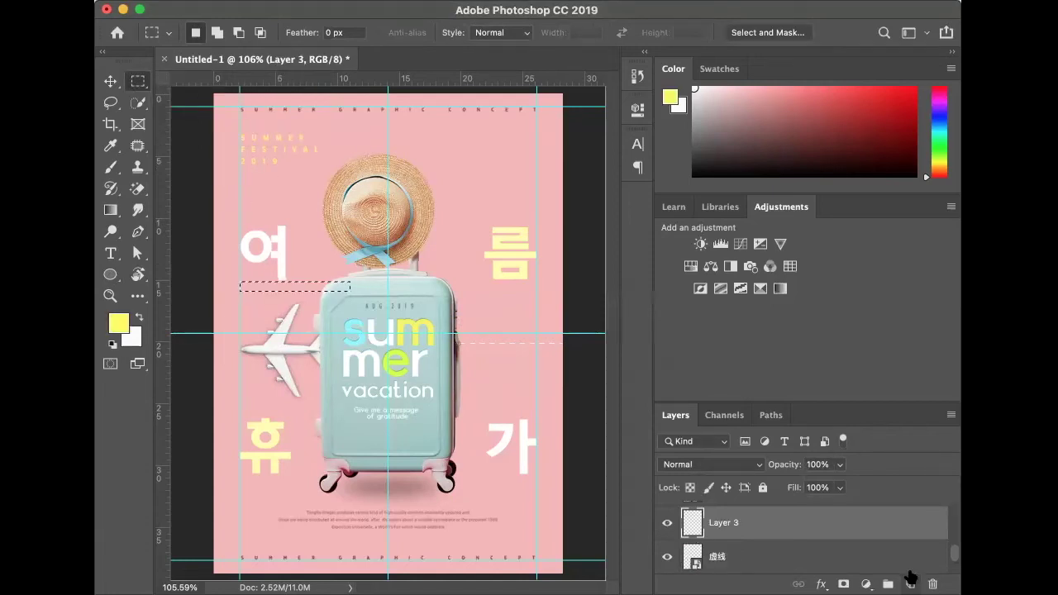
pyautogui.hotkey('alt', 'Delete')
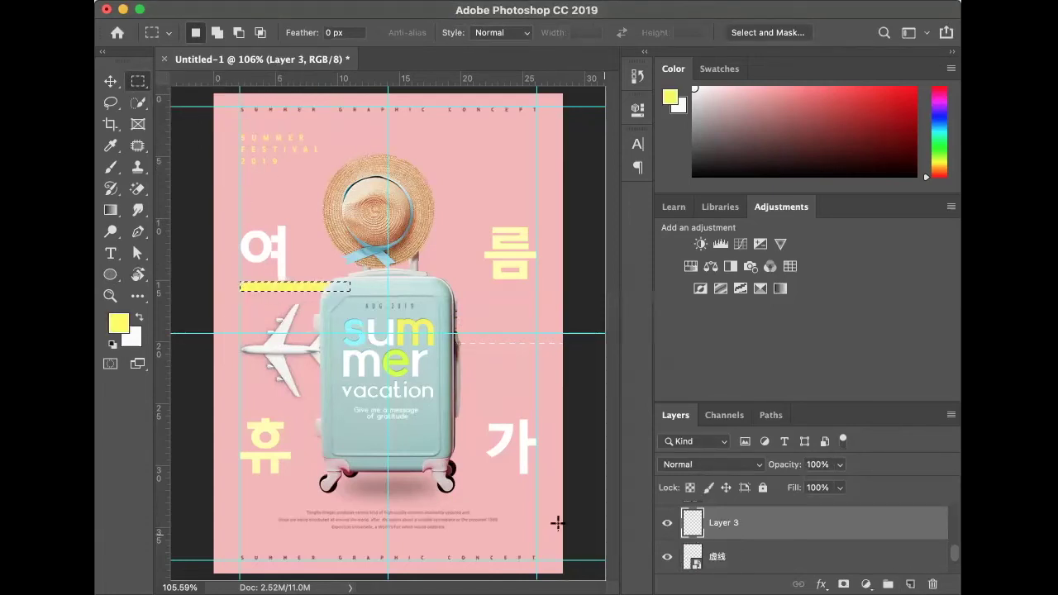
pyautogui.press('super+d')
# Shift the yellow bar partly past the poster's left edge and scale it to about 75.40% width and 27.27% height
pyautogui.press('super+t')
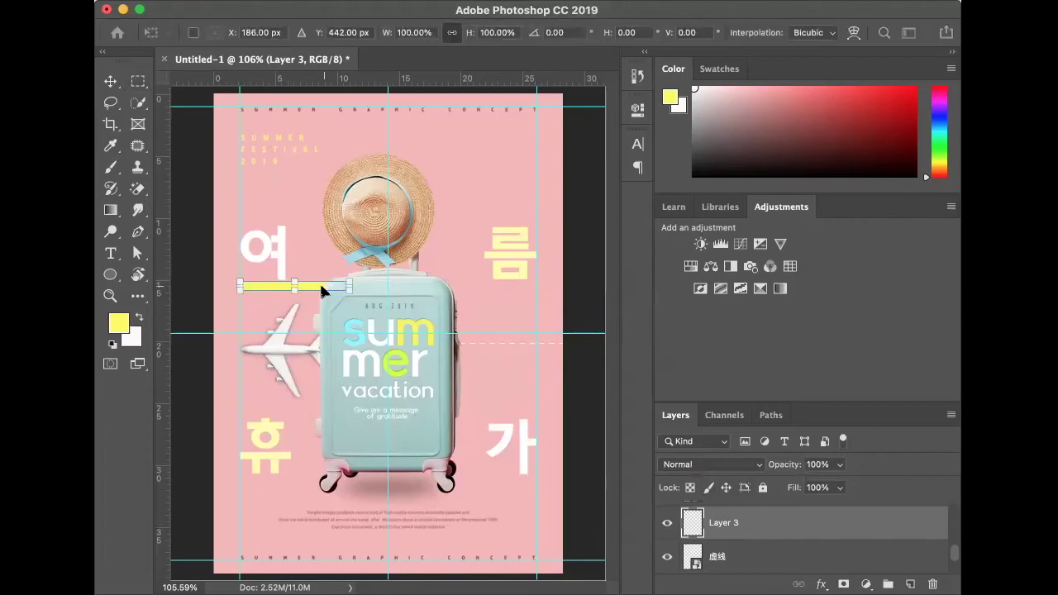
pyautogui.moveTo(307, 288); pyautogui.dragTo(266, 285)
pyautogui.press('super+plus')
pyautogui.press('super+plus')
pyautogui.press('super+plus')
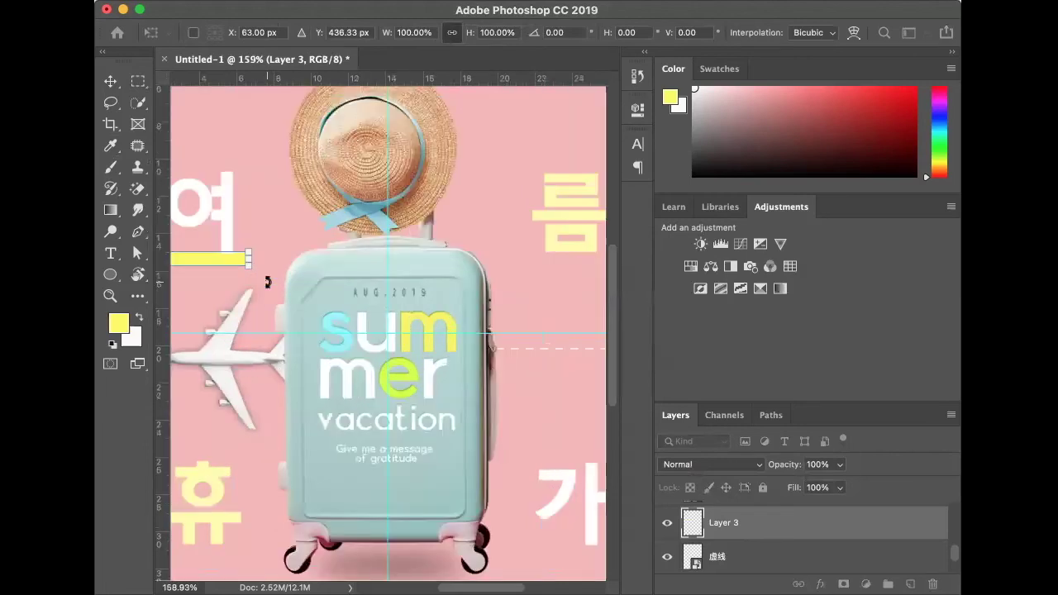
pyautogui.hscroll(-10, 266, 282)
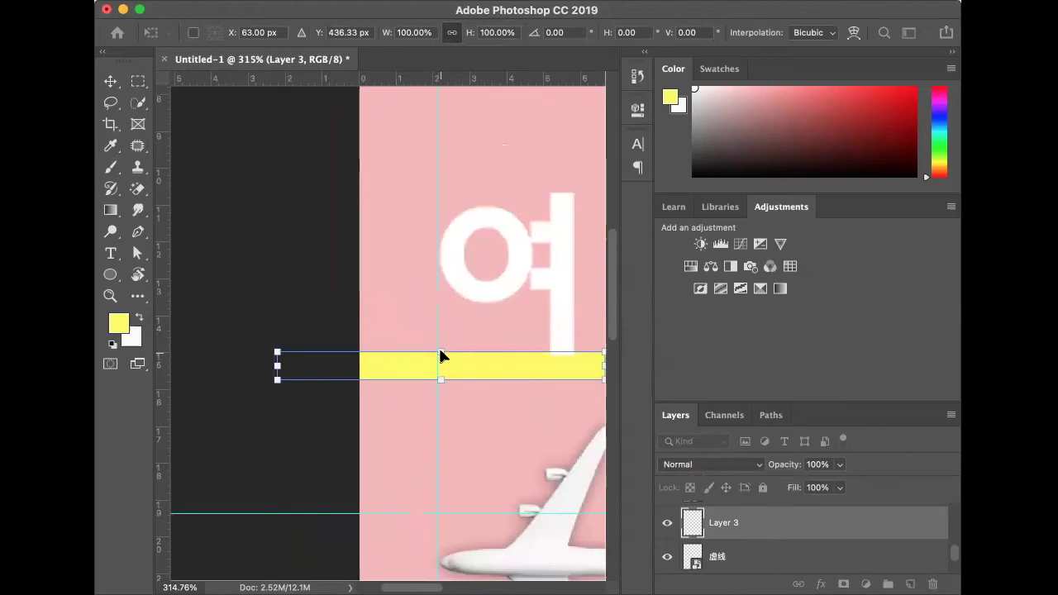
pyautogui.moveTo(439, 364); pyautogui.dragTo(439, 357)
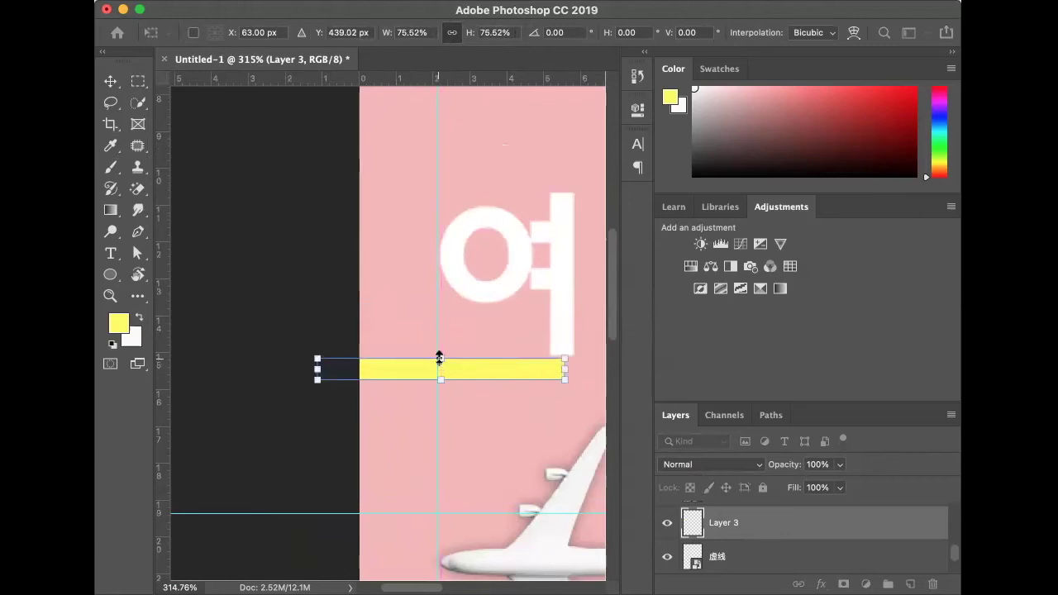
pyautogui.moveTo(439, 361); pyautogui.dragTo(439, 373)
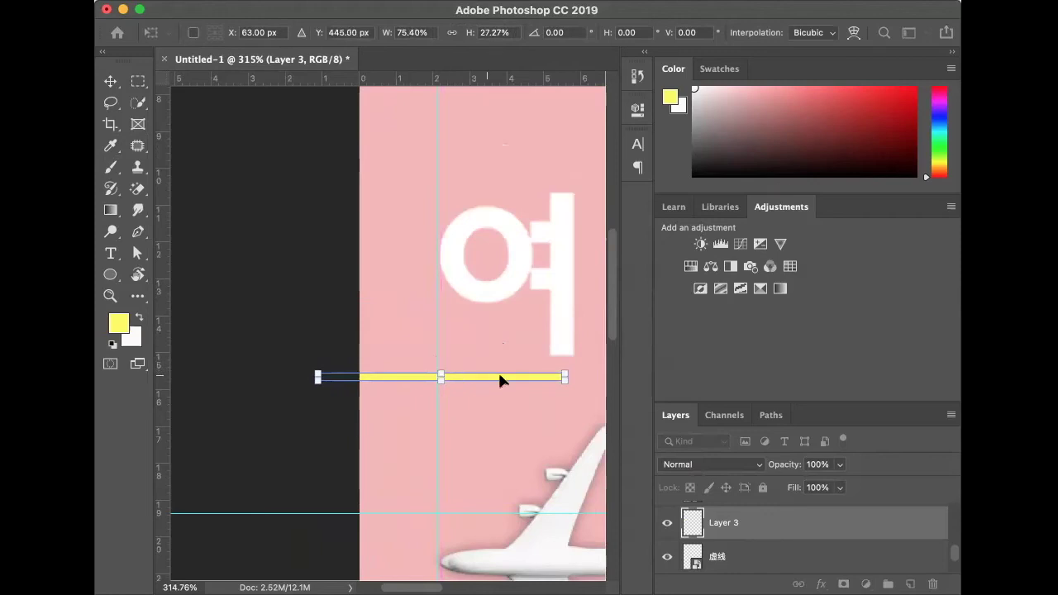
# Place the thin yellow bar just beneath 여, its right end level with the character's right edge, and apply the transform
pyautogui.moveTo(500, 375); pyautogui.dragTo(508, 361)
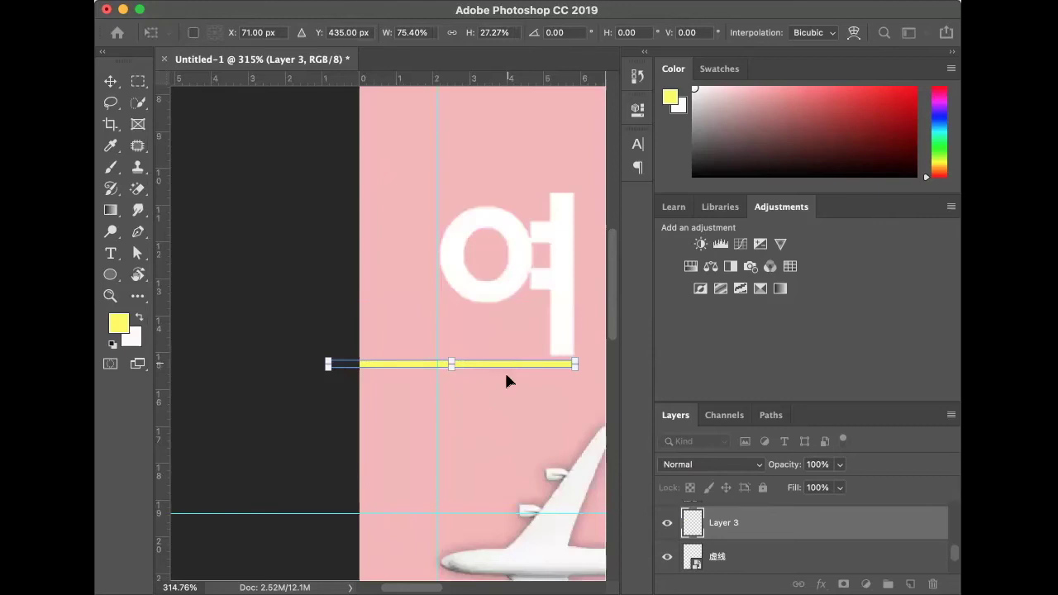
pyautogui.scroll(-5, 506, 364)
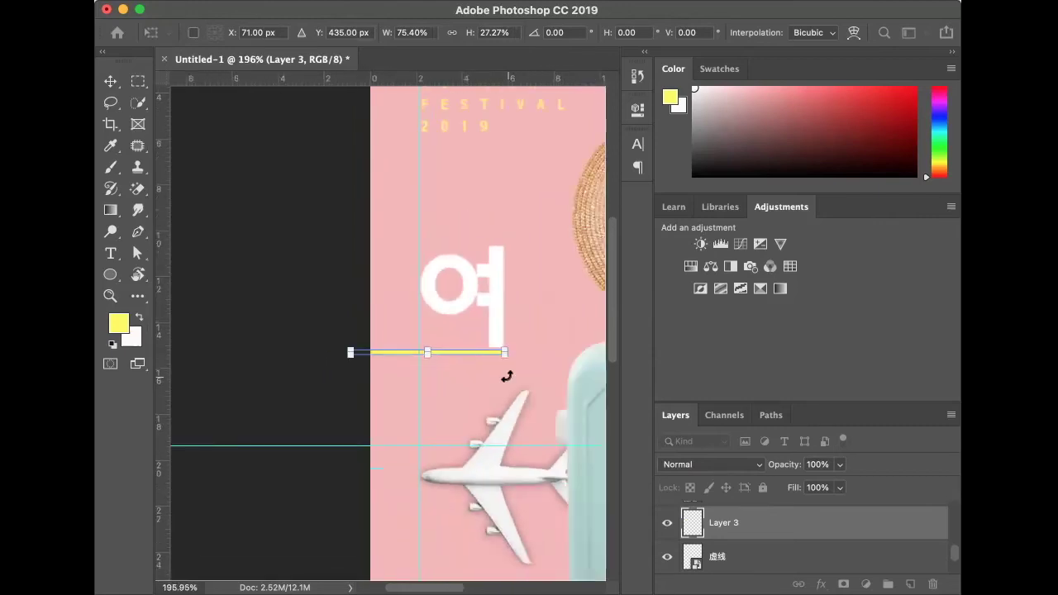
pyautogui.press('Return')
pyautogui.press('m')
# Place a copy of the yellow line beneath 가 so that it runs to the poster's right edge
pyautogui.scroll(-4, 507, 376)
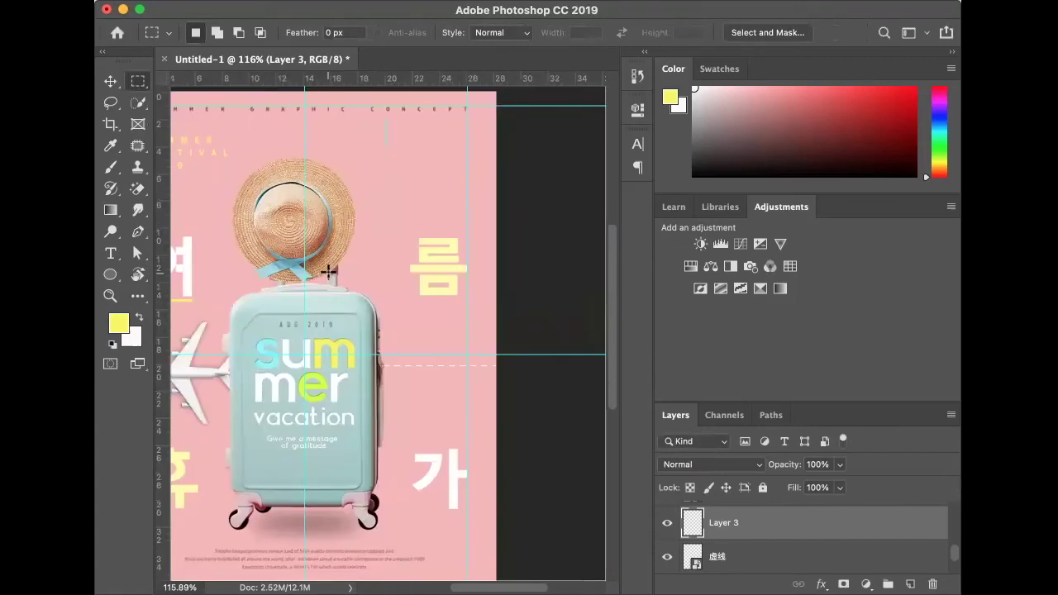
pyautogui.scroll(-2, 329, 279)
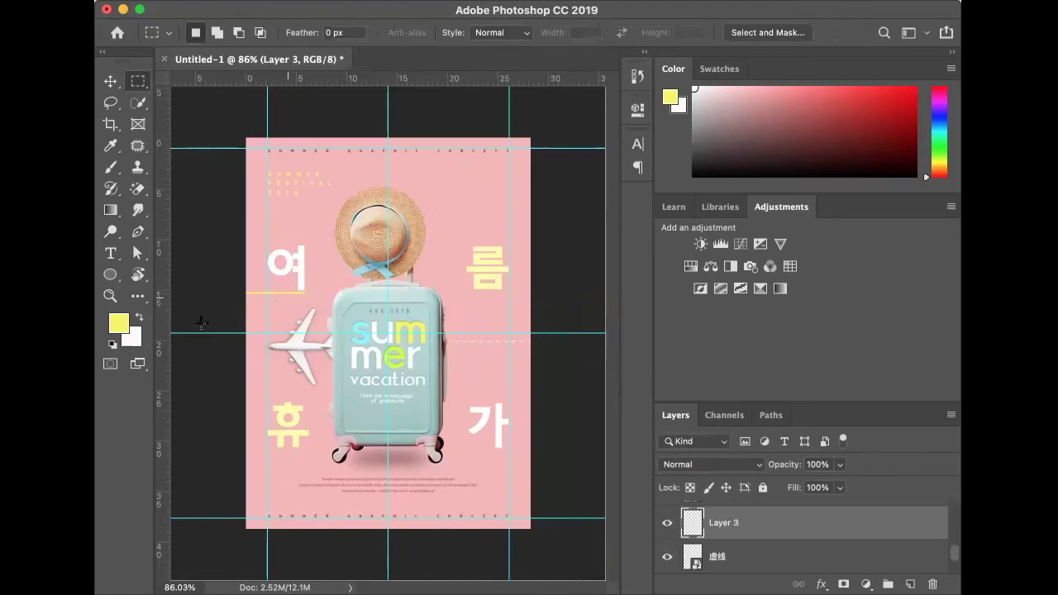
pyautogui.click(110, 80)
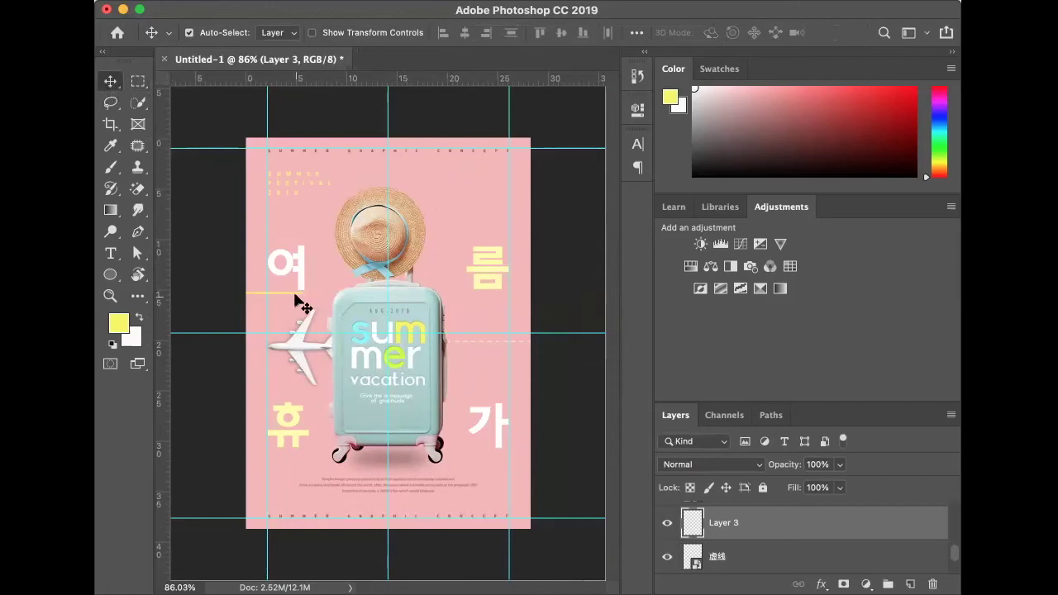
pyautogui.moveTo(288, 291); pyautogui.dragTo(514, 457)
pyautogui.scroll(3, 514, 456)
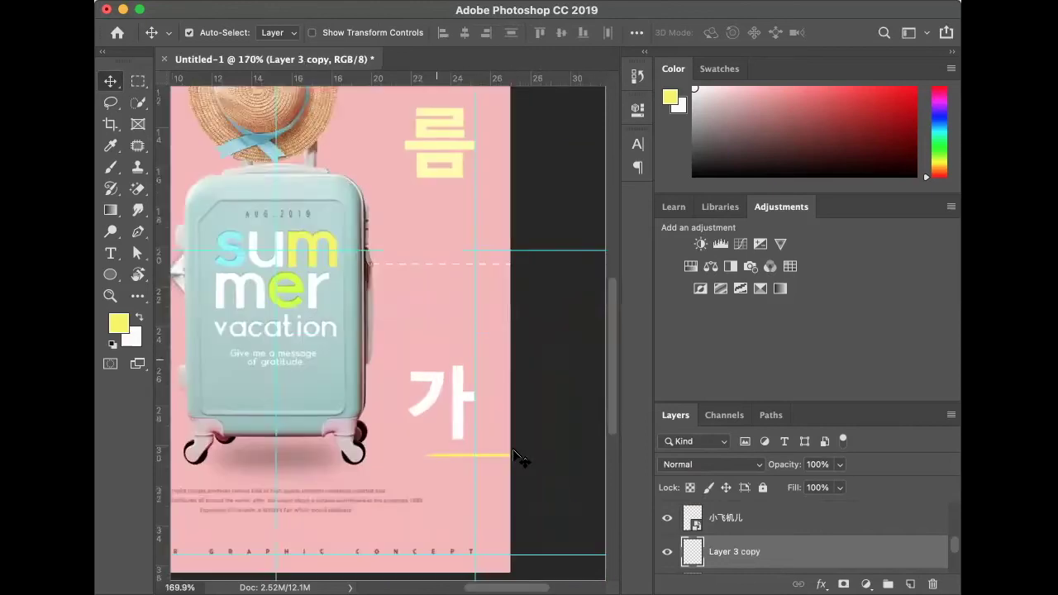
pyautogui.scroll(2, 514, 456)
pyautogui.scroll(-1, 515, 456)
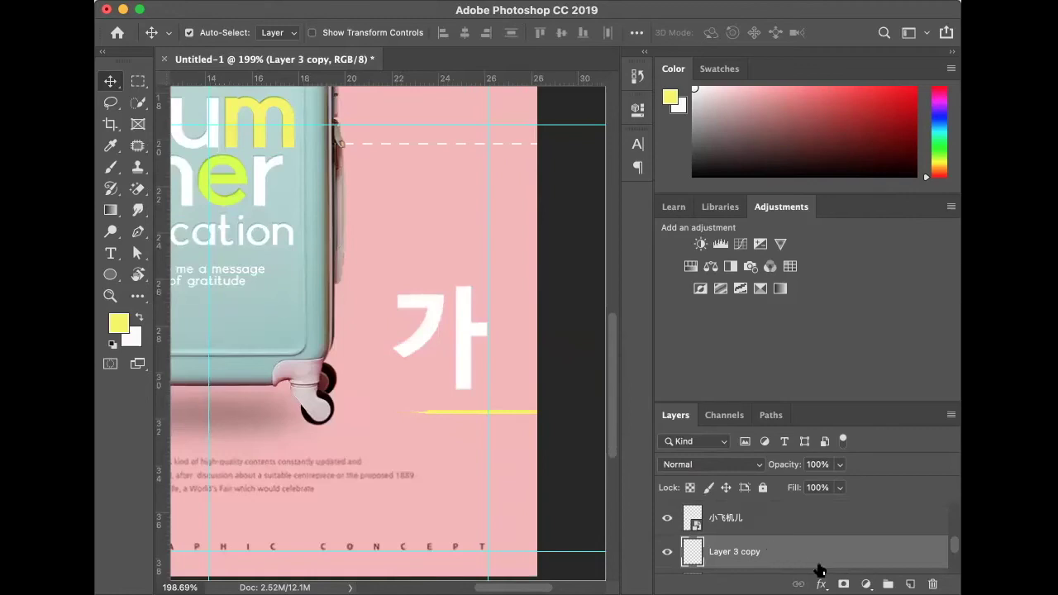
# Add a layer mask to the copied line and paint black over its tapered left end to hide it
pyautogui.click(843, 583)
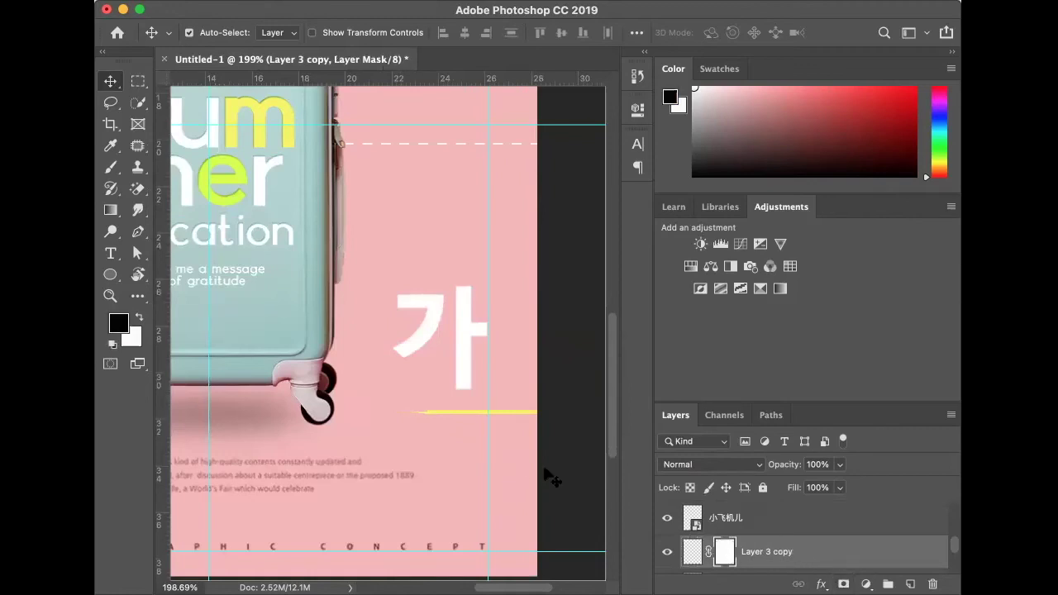
pyautogui.press('b')
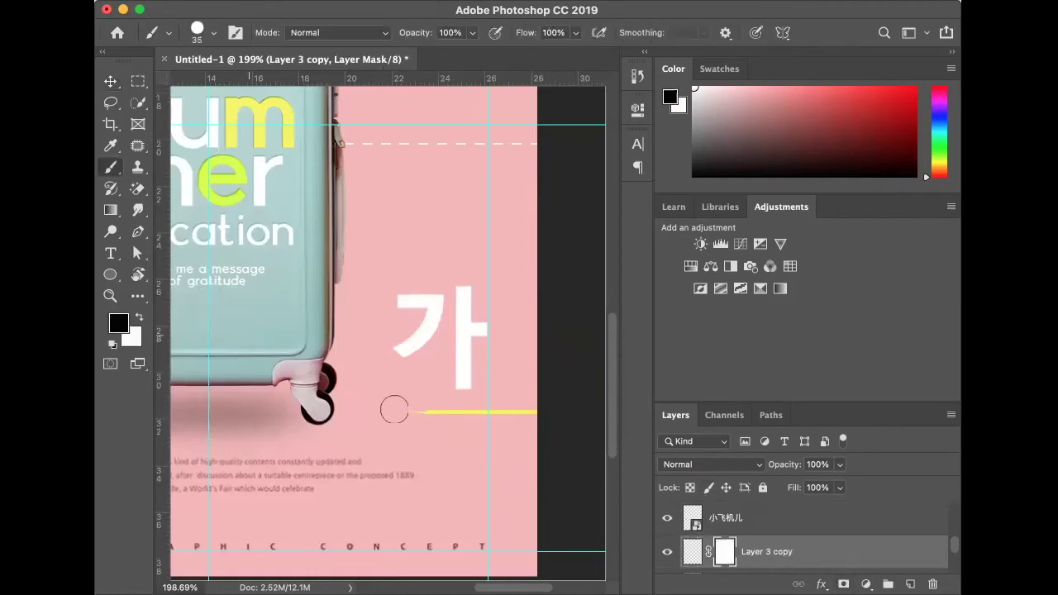
pyautogui.click(411, 411)
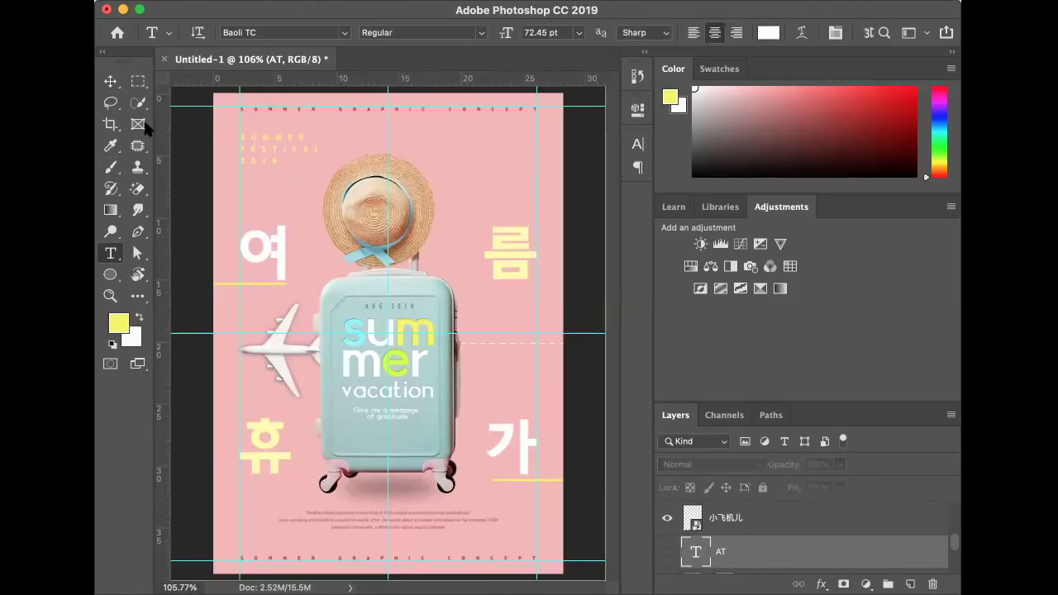
# Marquee a thin horizontal bar between the SUMMER FESTIVAL 2019 text and 여, and fill it with white on a new layer above 韩文
pyautogui.click(137, 82)
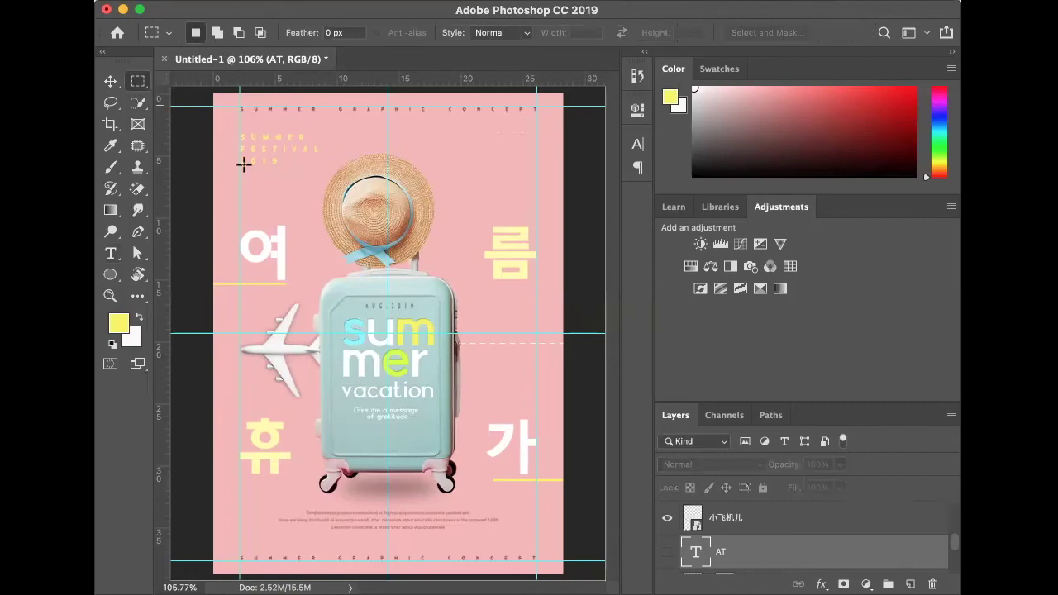
pyautogui.moveTo(252, 182); pyautogui.dragTo(313, 192)
pyautogui.scroll(5, 796, 548)
pyautogui.click(790, 527)
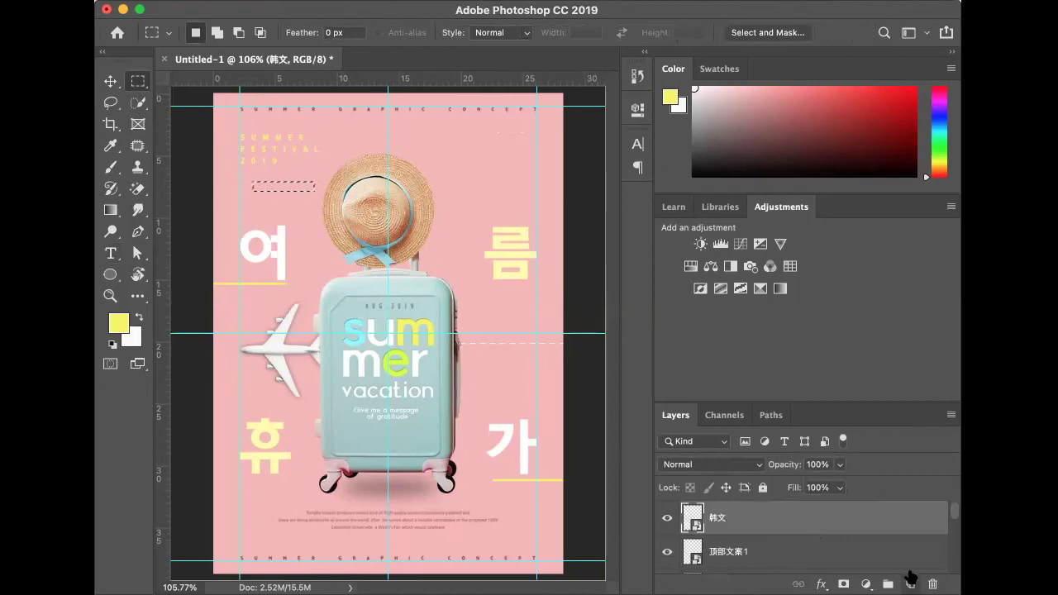
pyautogui.click(909, 582)
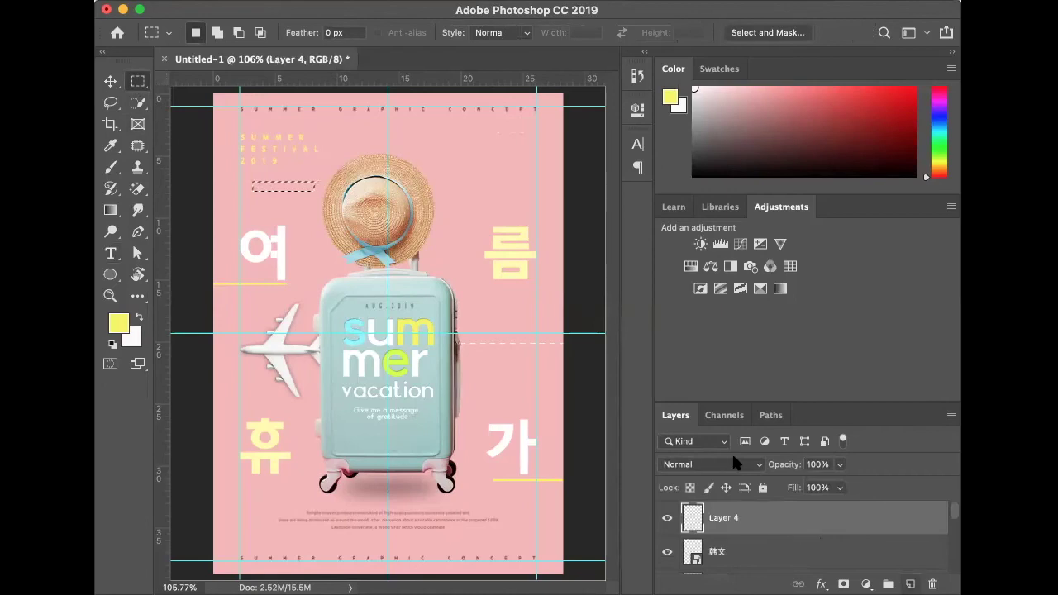
pyautogui.click(139, 318)
pyautogui.hotkey('alt', 'BackSpace')
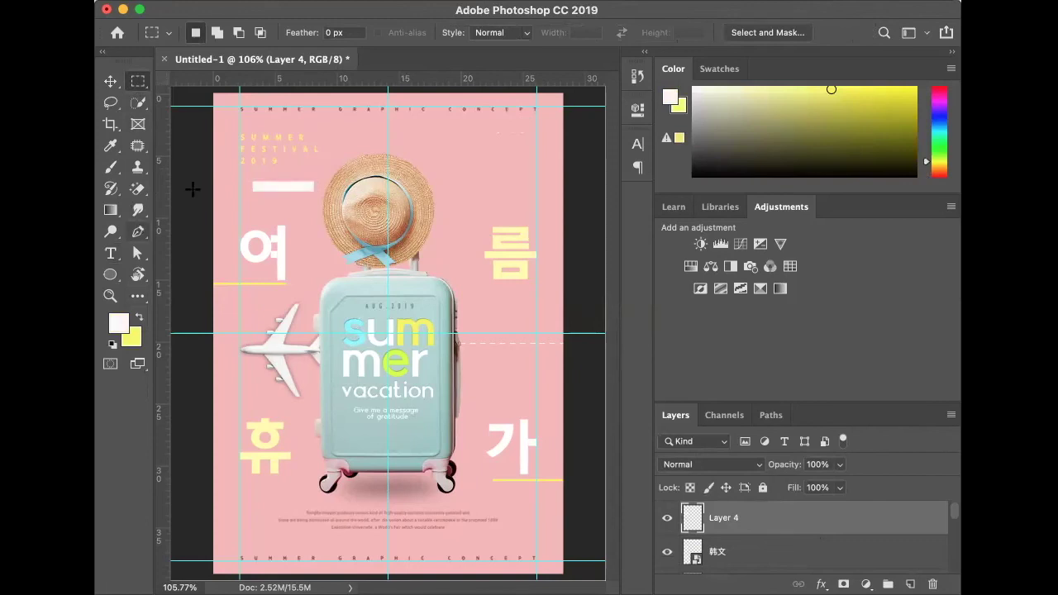
pyautogui.press('super+t')
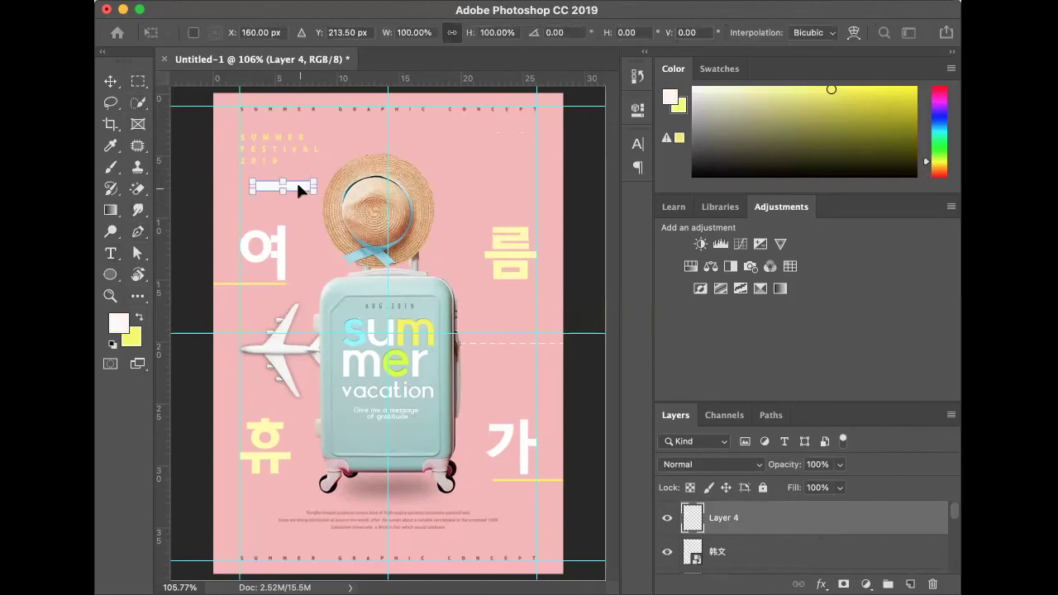
pyautogui.rightClick(298, 185)
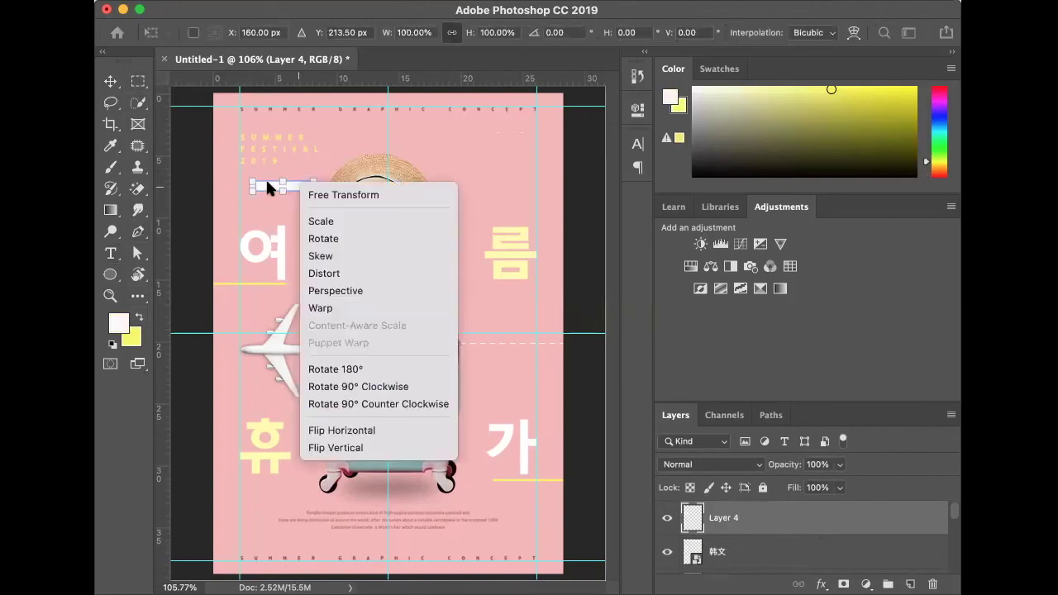
pyautogui.click(266, 183)
pyautogui.press('Return')
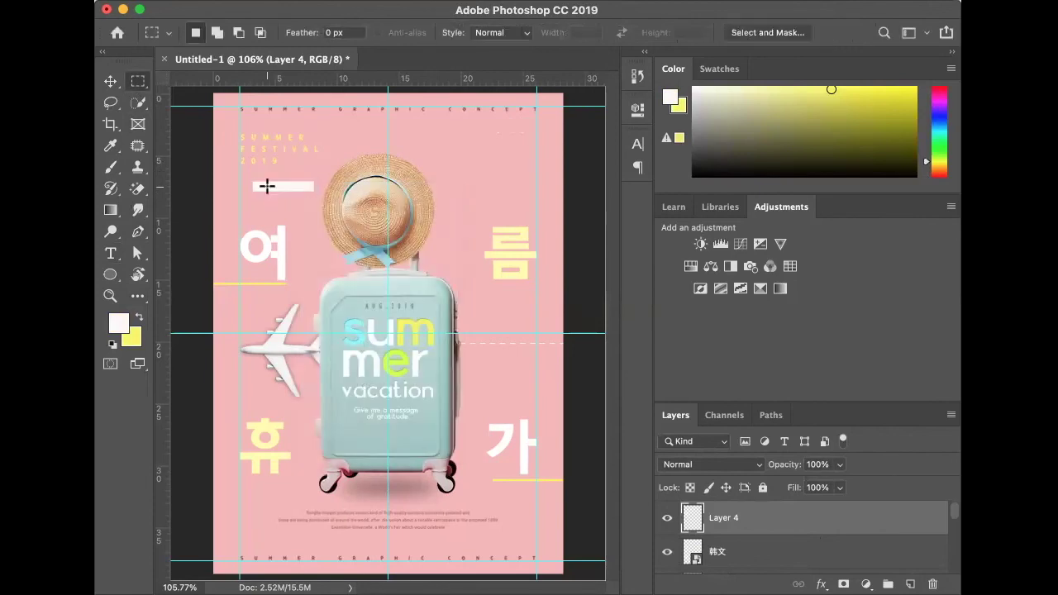
# Duplicate the white bar and rotate the copy 90° clockwise so that the two bars form a plus sign
pyautogui.press('super+j')
pyautogui.press('super+t')
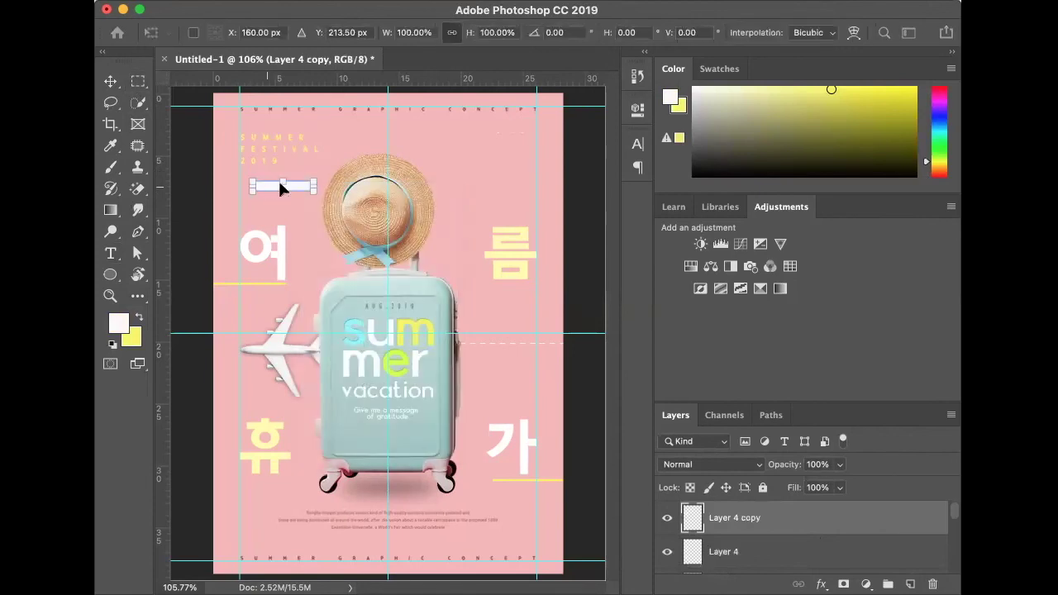
pyautogui.rightClick(296, 179)
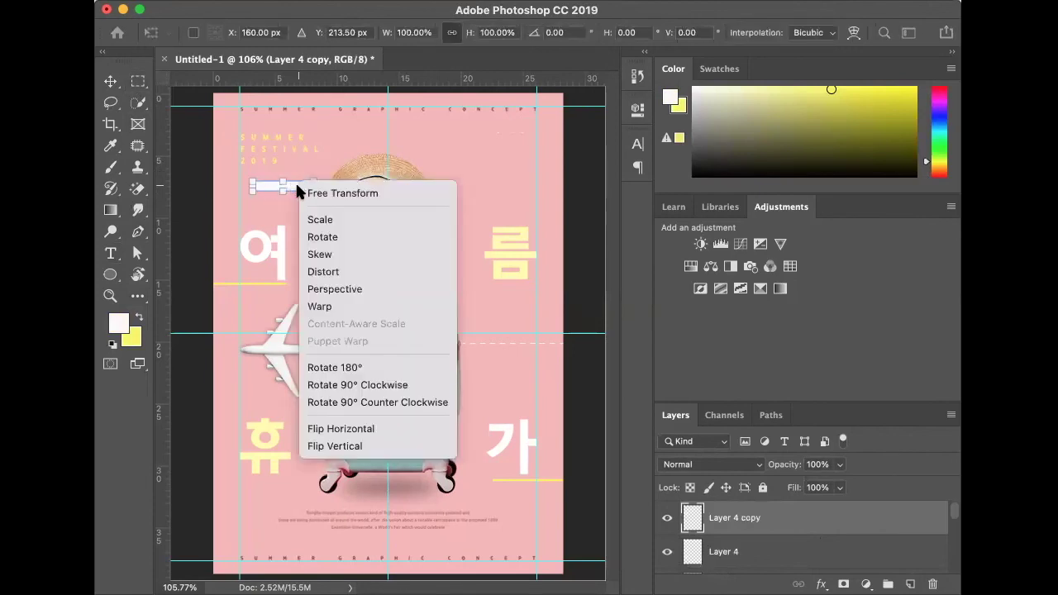
pyautogui.click(344, 387)
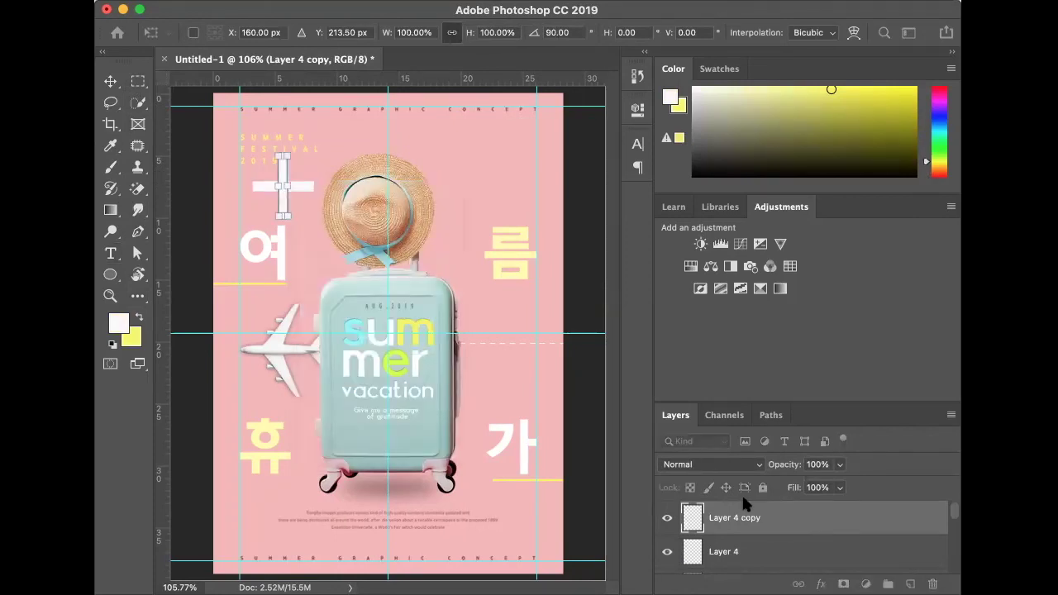
pyautogui.press('Return')
# Merge the layers Layer 4 and Layer 4 copy, which hold the plus sign's two bars, into one layer
pyautogui.click(771, 554)
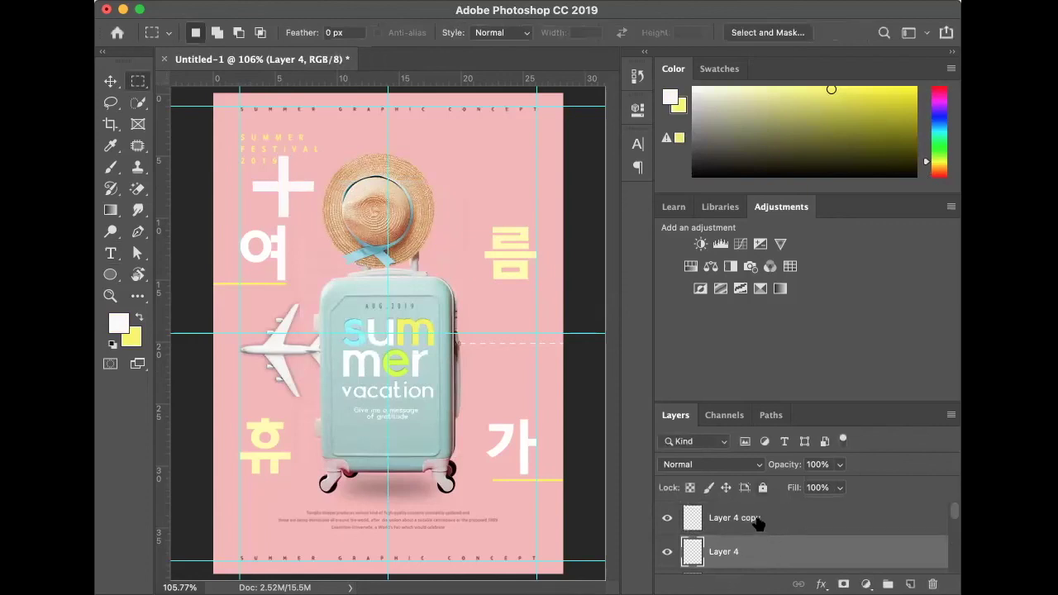
pyautogui.click(757, 520)
pyautogui.keyDown('shift'); pyautogui.click(751, 551); pyautogui.keyUp('shift')
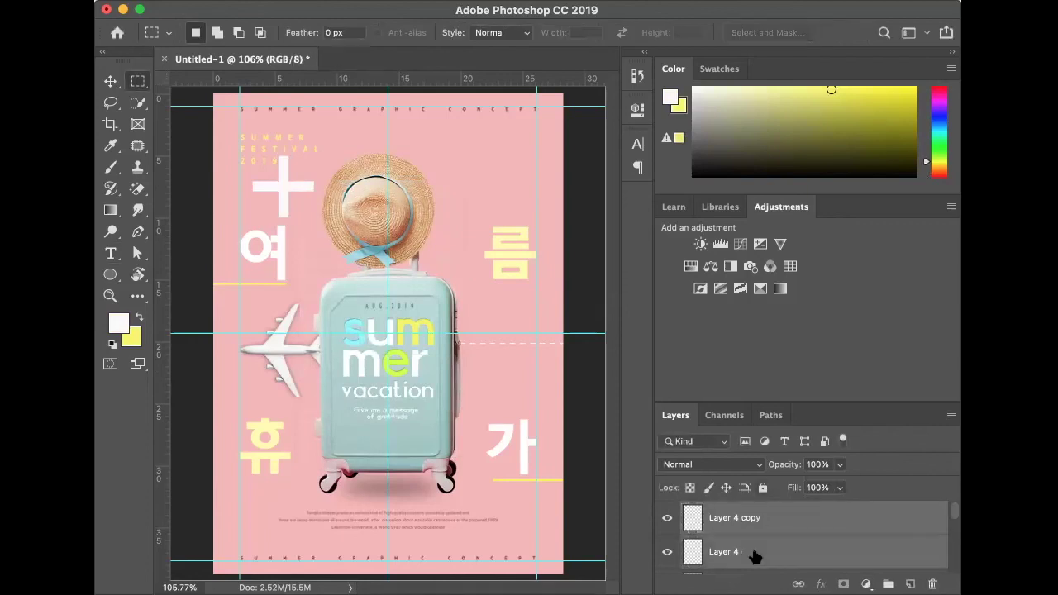
pyautogui.rightClick(754, 555)
pyautogui.scroll(-5, 854, 277)
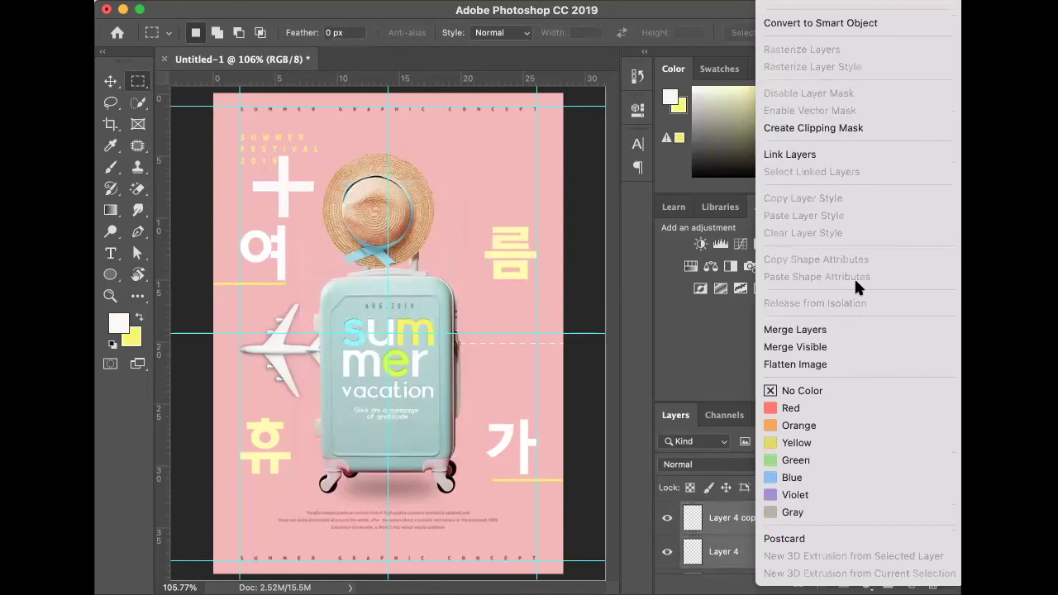
pyautogui.click(847, 330)
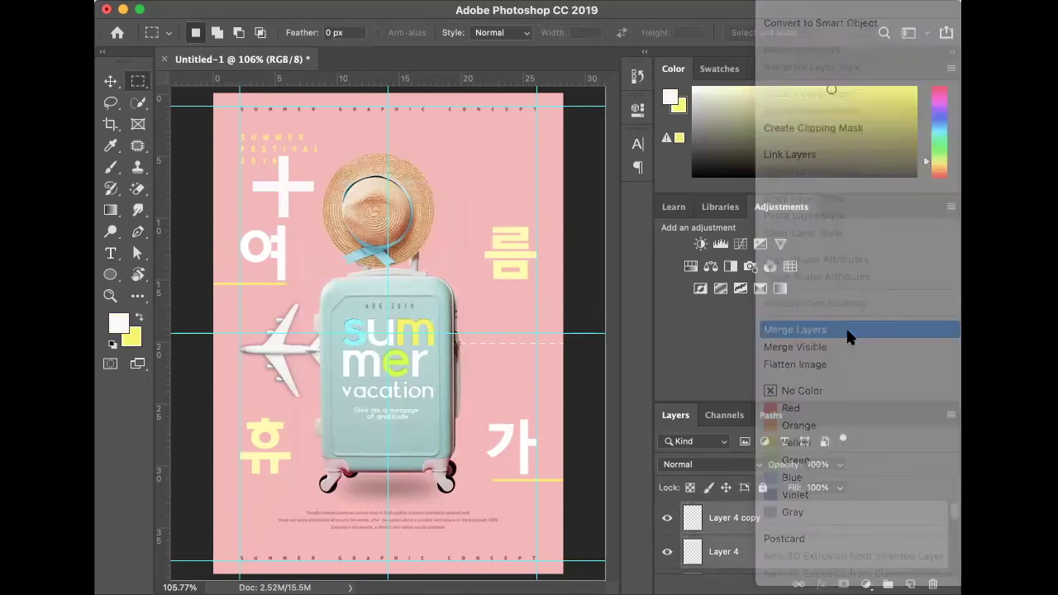
pyautogui.press('super+z')
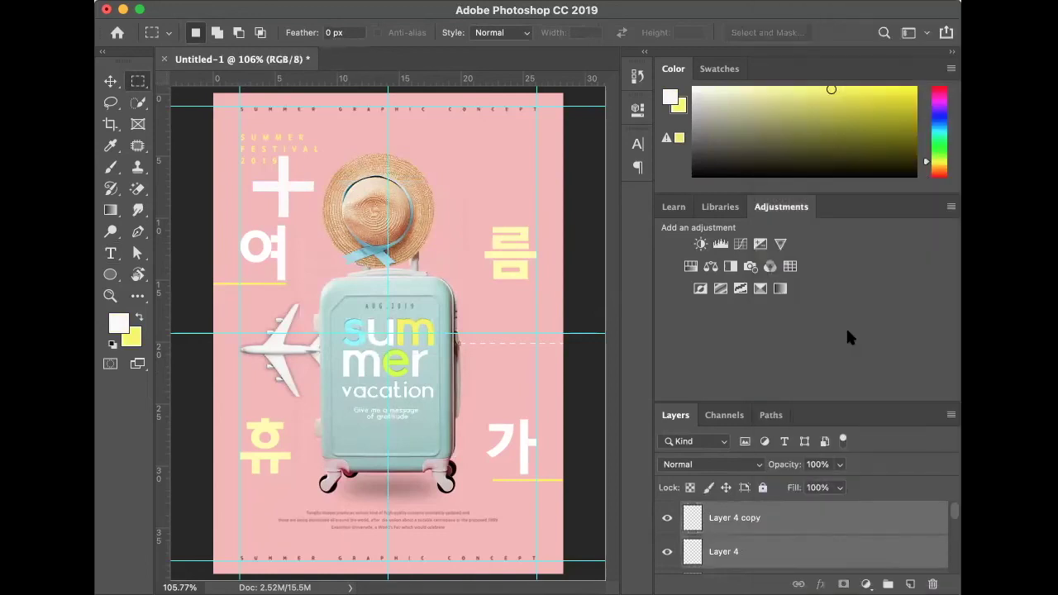
pyautogui.press('super+shift+z')
# Shrink the white plus sign into the poster's top-left corner margin, centred on the top guide before the header text, and activate the Move tool
pyautogui.press('super+t')
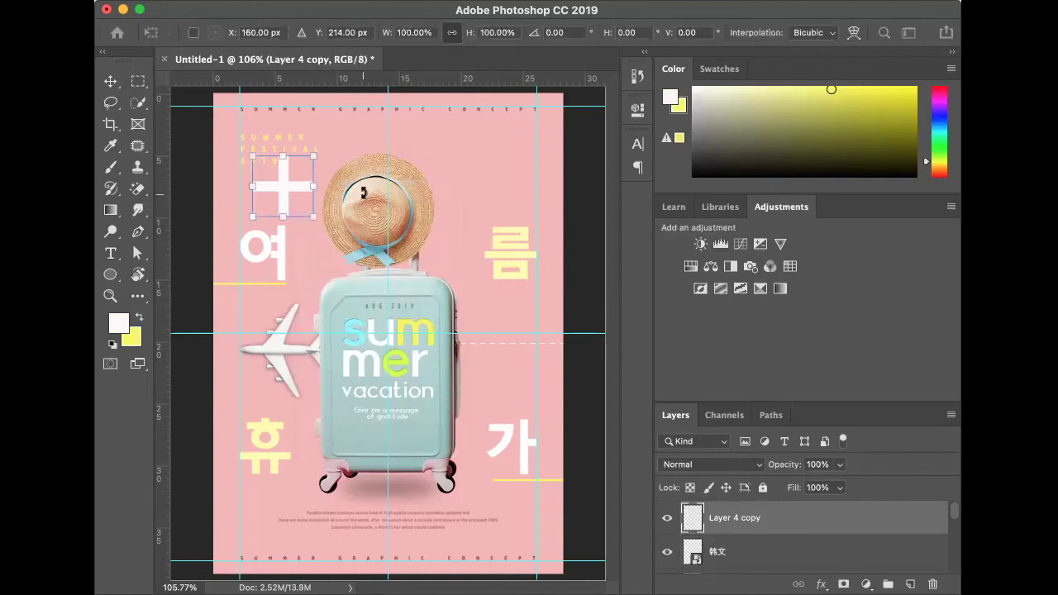
pyautogui.scroll(5, 371, 194)
pyautogui.scroll(5, 371, 194)
pyautogui.hscroll(-4, 371, 195)
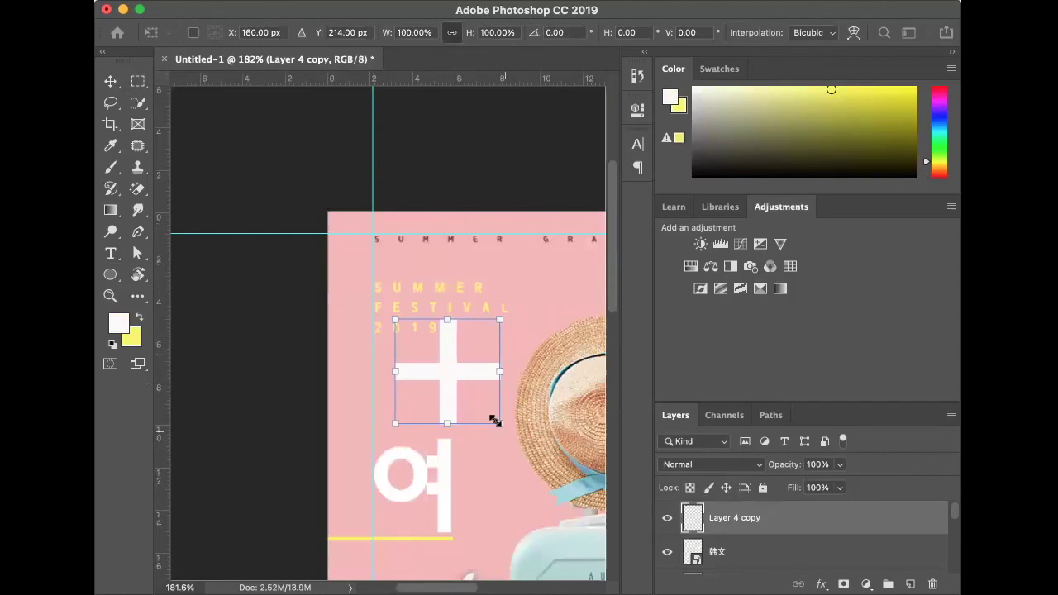
pyautogui.moveTo(495, 422); pyautogui.dragTo(367, 243)
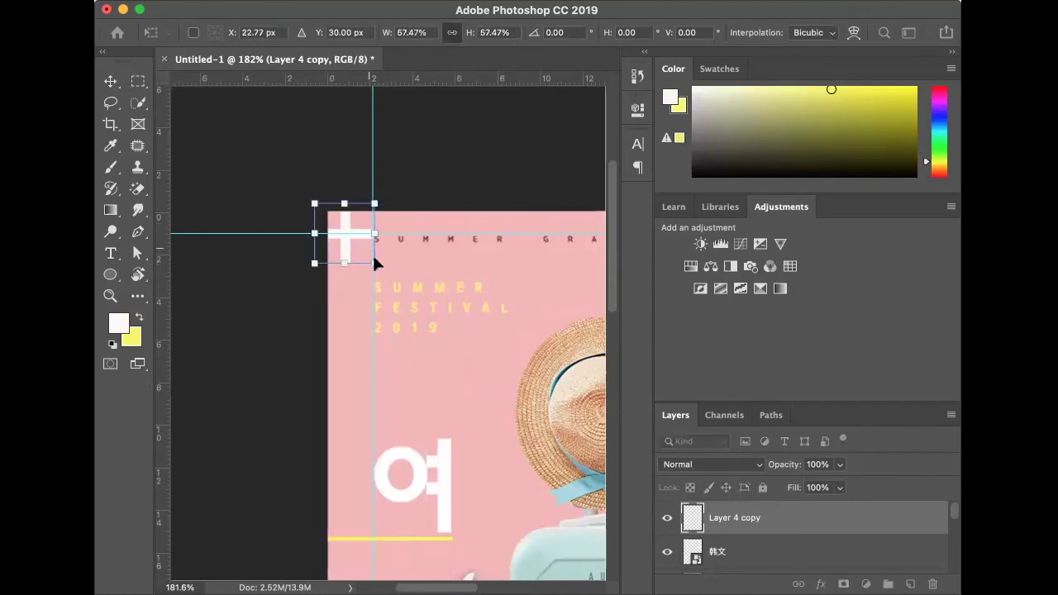
pyautogui.press('Return')
pyautogui.press('m')
pyautogui.scroll(-3, 361, 247)
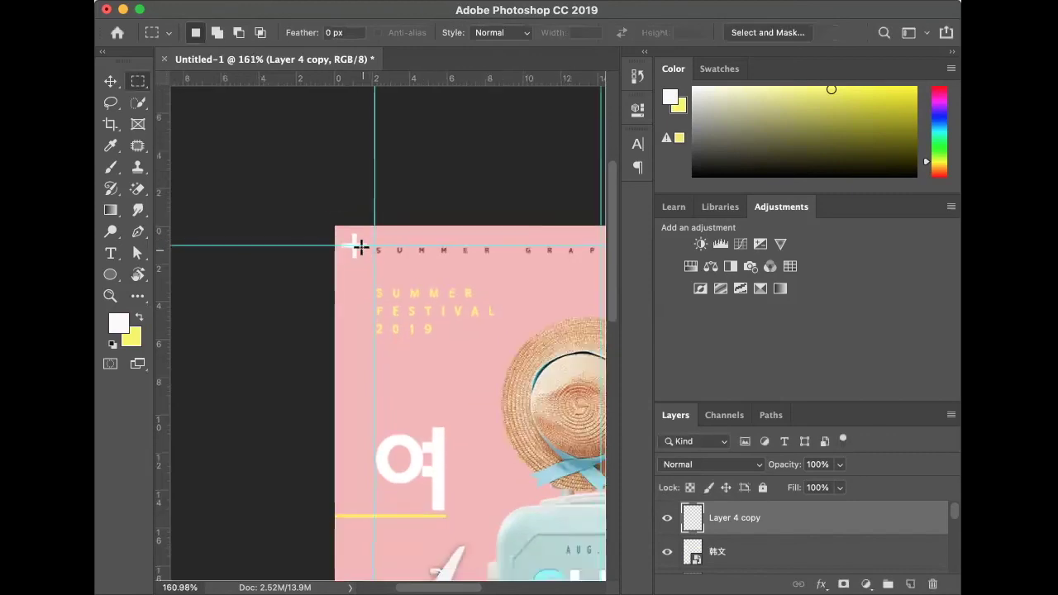
pyautogui.hscroll(3, 361, 248)
pyautogui.scroll(-3, 361, 246)
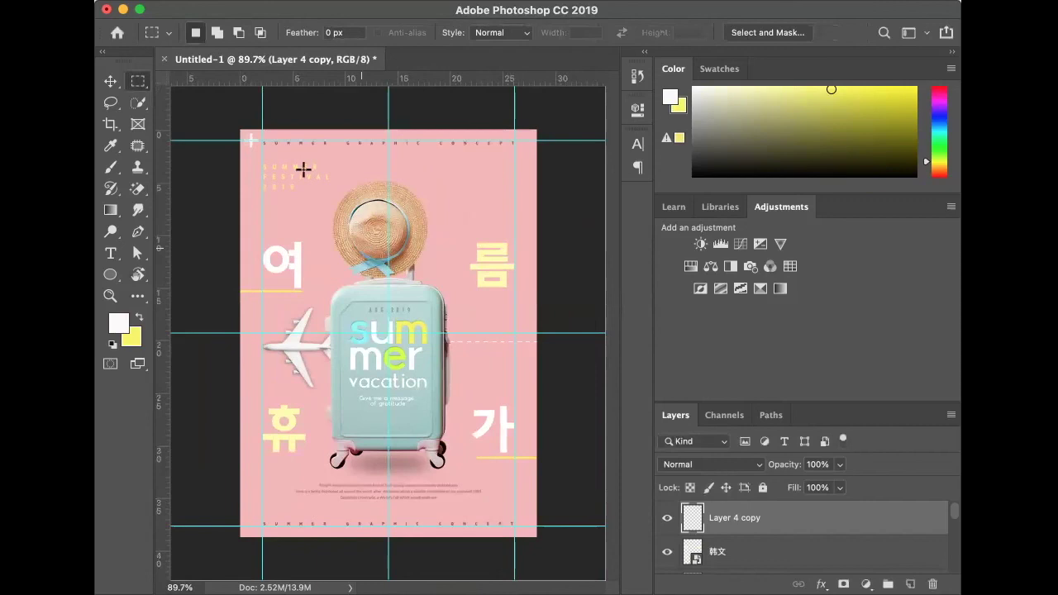
pyautogui.click(112, 82)
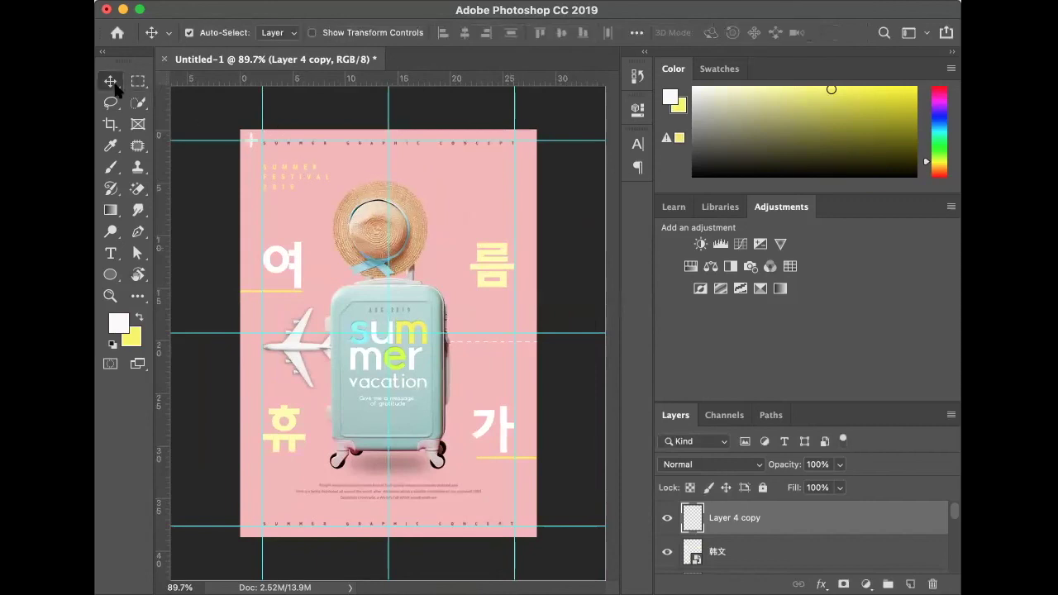